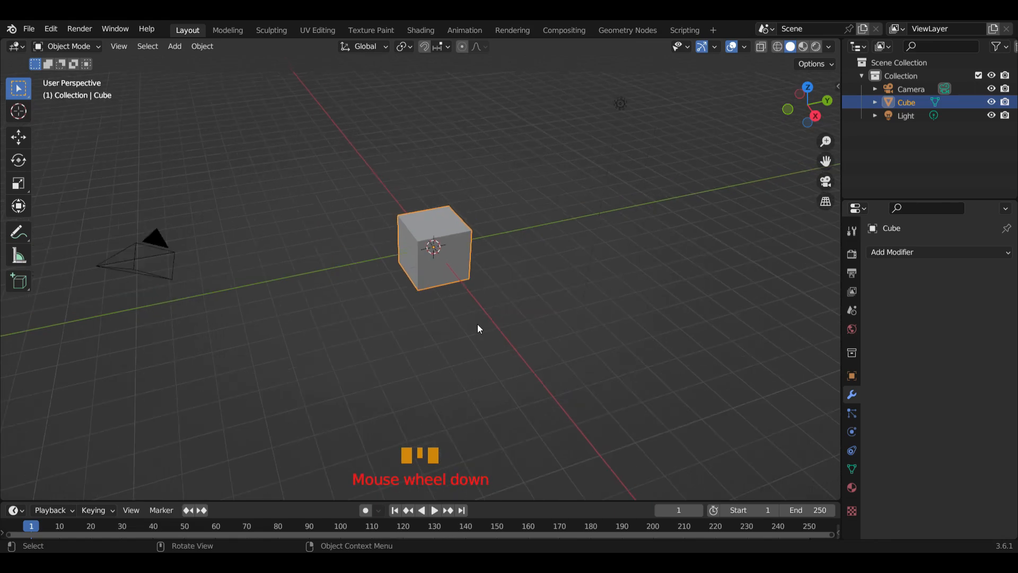
scroll(480, 329, "down", 1)
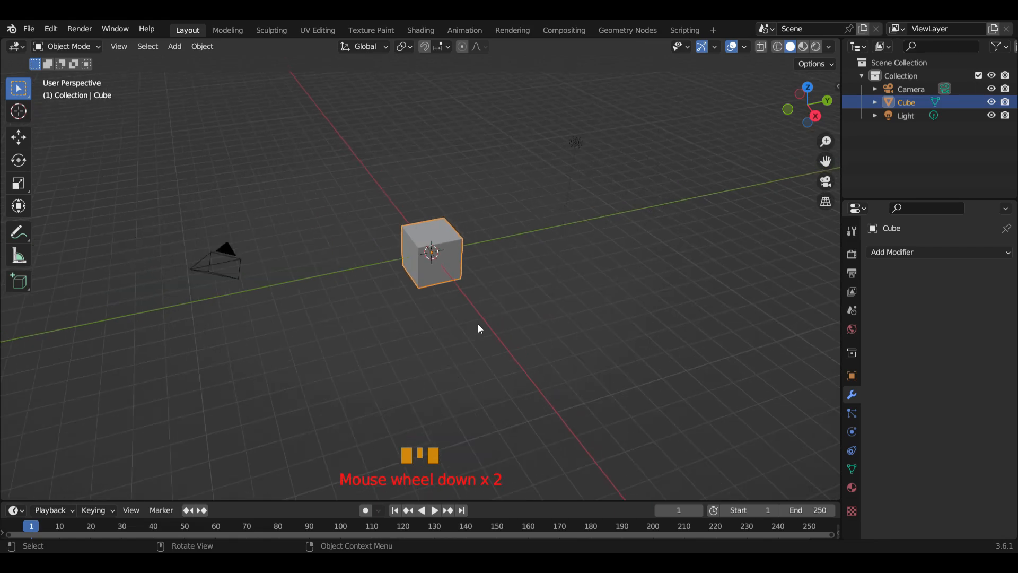
scroll(479, 325, "up", 2)
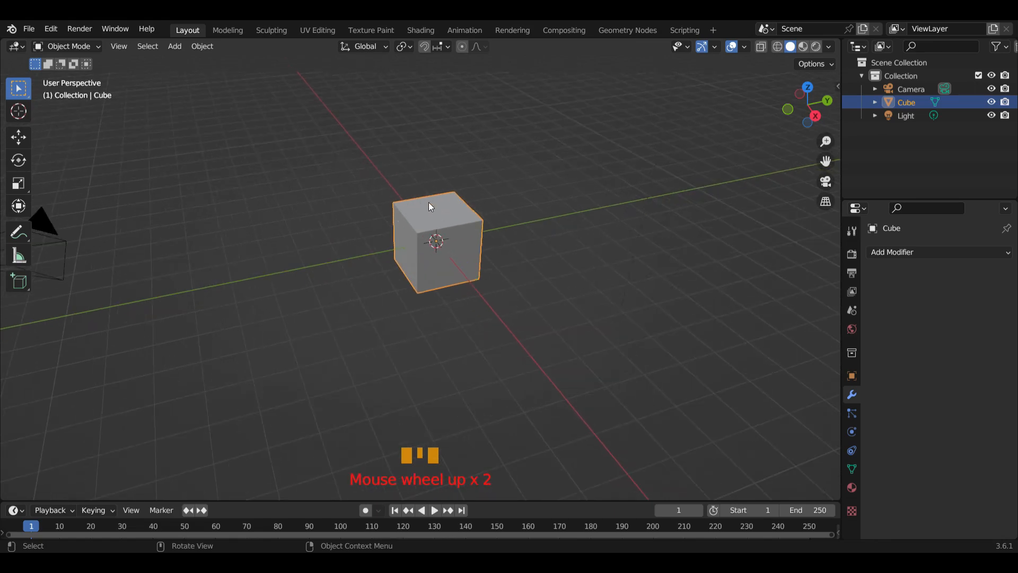
scroll(437, 212, "down", 1)
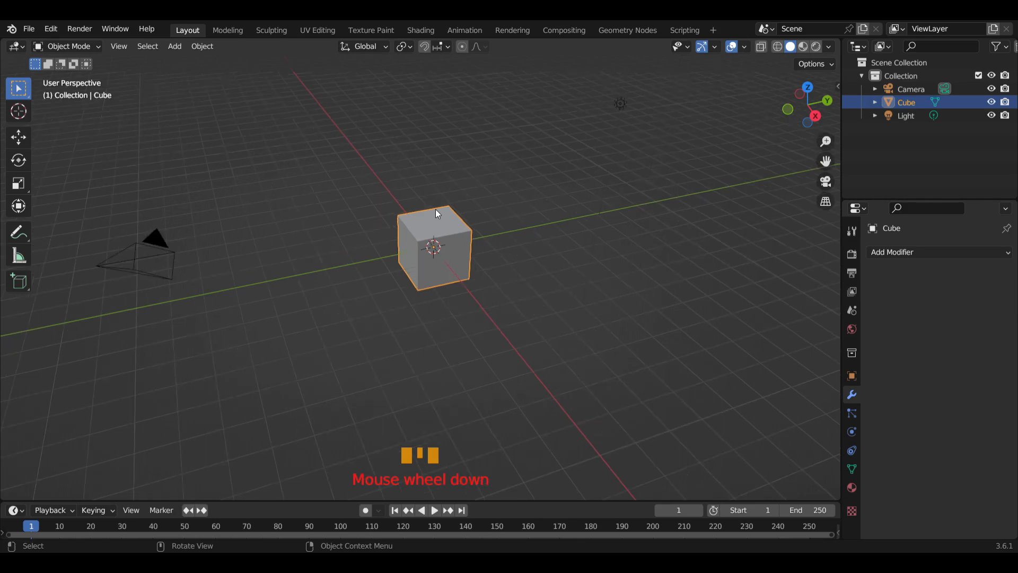
scroll(488, 270, "up", 1)
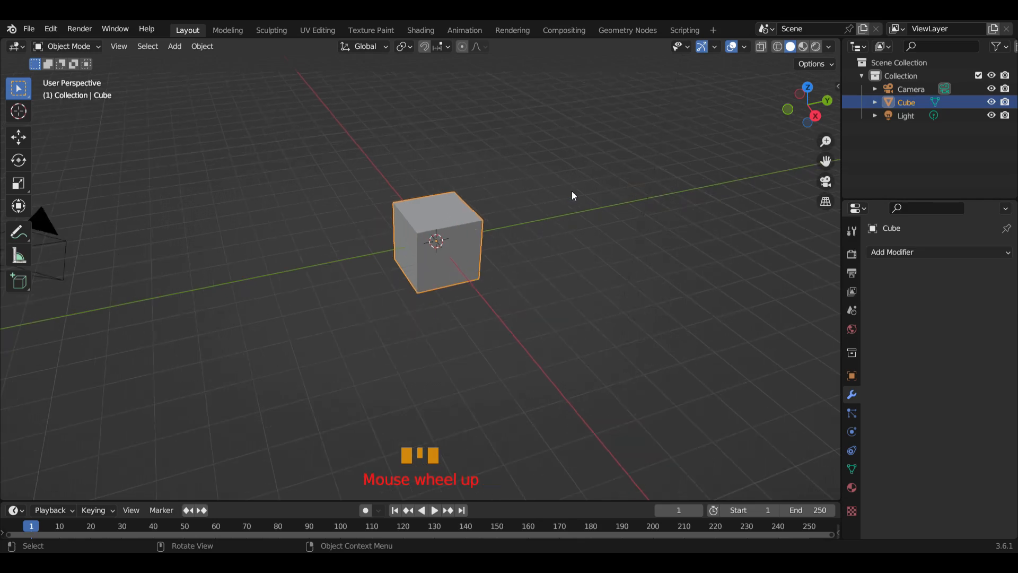
scroll(609, 181, "down", 1)
Hide the camera and the light so only the cube remains in the viewport
left_click(991, 89)
left_click(991, 116)
scroll(439, 225, "up", 2)
scroll(440, 211, "down", 1)
Scale the cube down to about 0.52 along Y and to about half its height along Z
left_click(473, 285)
scroll(483, 261, "up", 1)
middle_click_drag(483, 265, 518, 334, "shift")
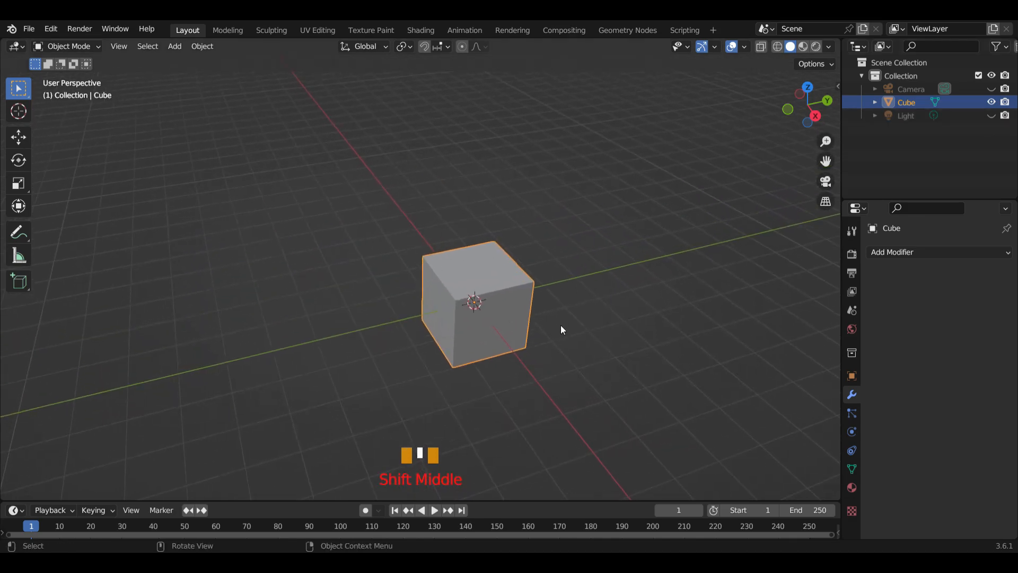
key("s")
key("y")
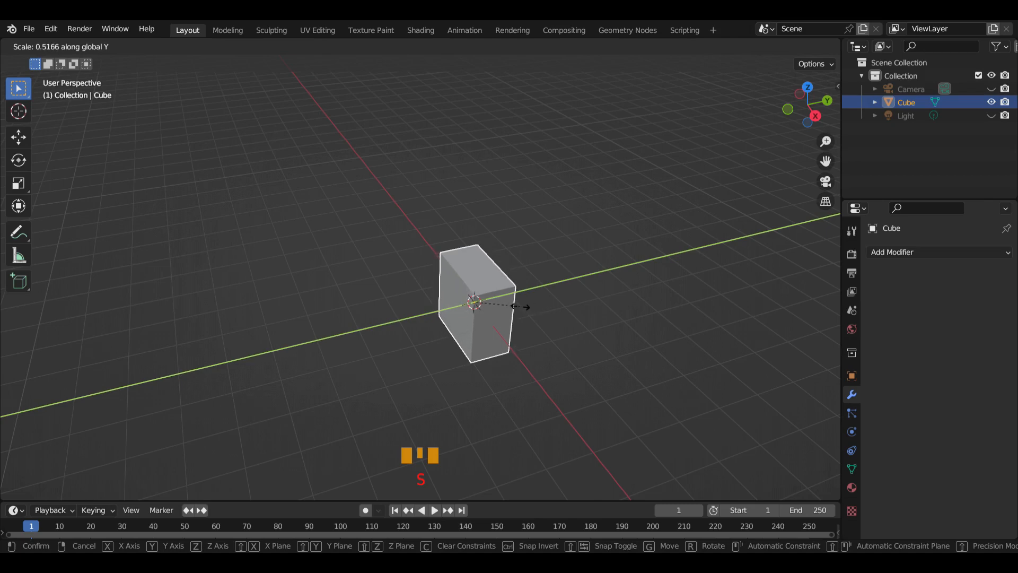
left_click(523, 306)
key("s")
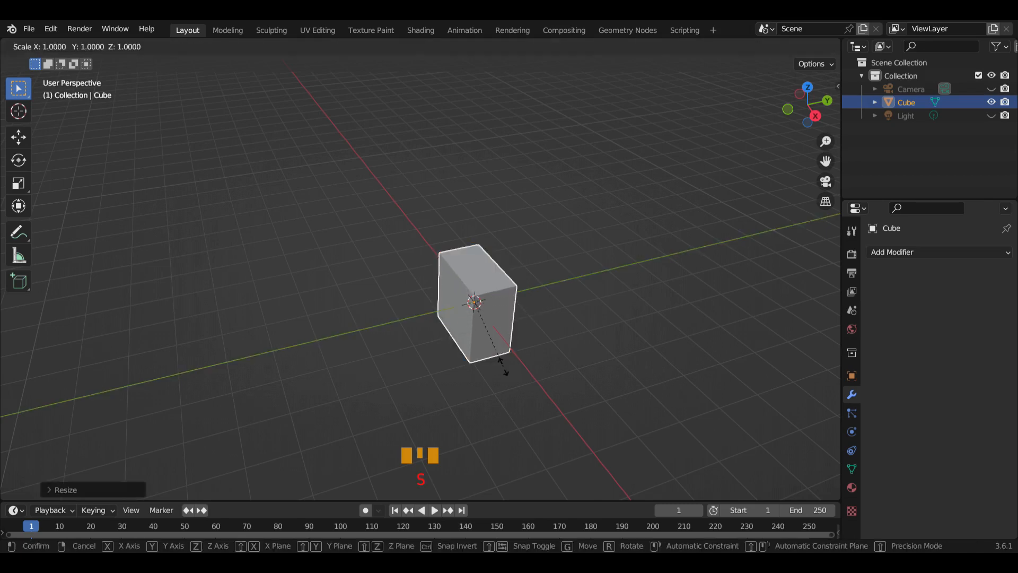
key("z")
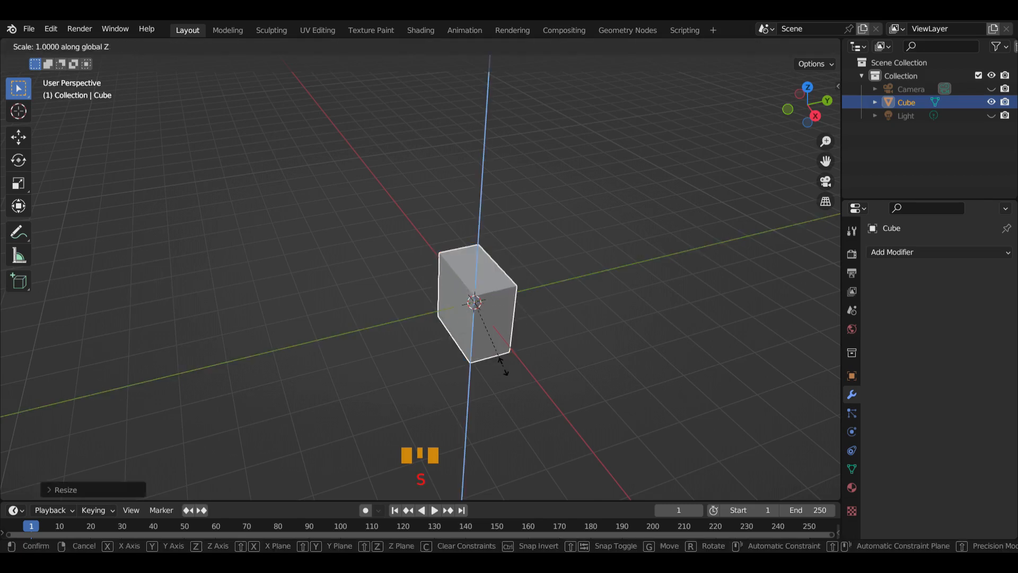
left_click(485, 329)
Enter Edit Mode on the box and add one centred vertical loop cut that halves its length along X
middle_click_drag(485, 330, 549, 314)
scroll(519, 330, "up", 5)
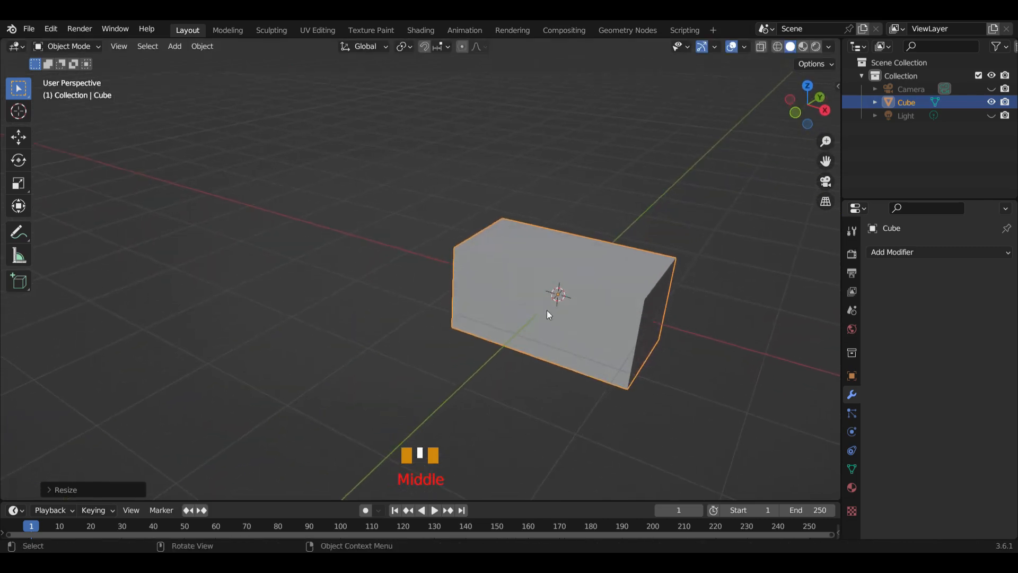
left_click(100, 45)
left_click(88, 75)
middle_click_drag(534, 322, 565, 287)
key("ctrl+r")
left_click(559, 256)
left_click(532, 273)
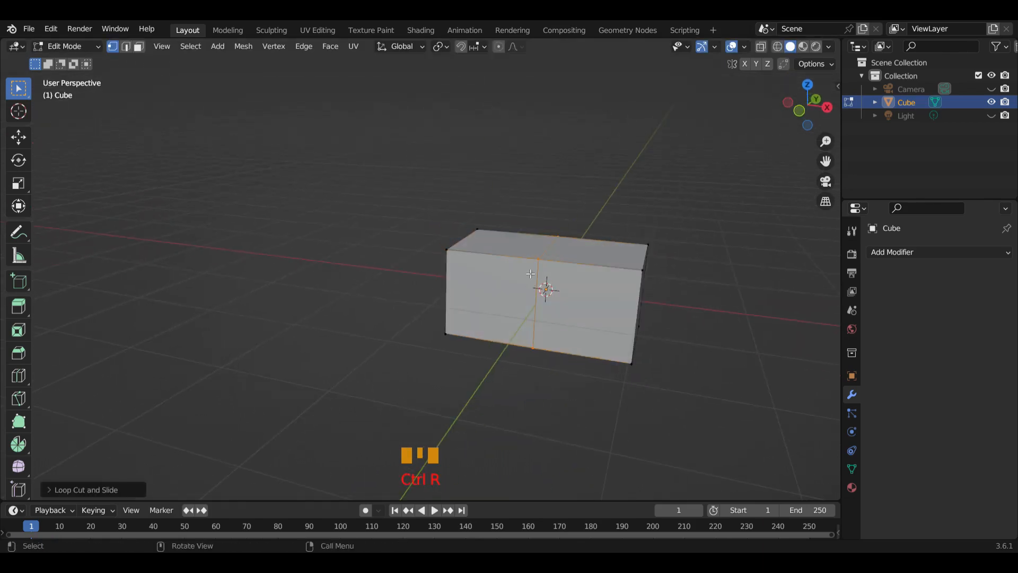
Add one centred horizontal loop cut around the box at mid-height
key("ctrl+r")
left_click(635, 316)
left_click(634, 315)
In front view with X-ray on, delete the vertices at the box's negative-X end, leaving only the positive-X half
middle_click_drag(643, 357, 528, 313)
key("KP_1")
scroll(668, 339, "up", 1)
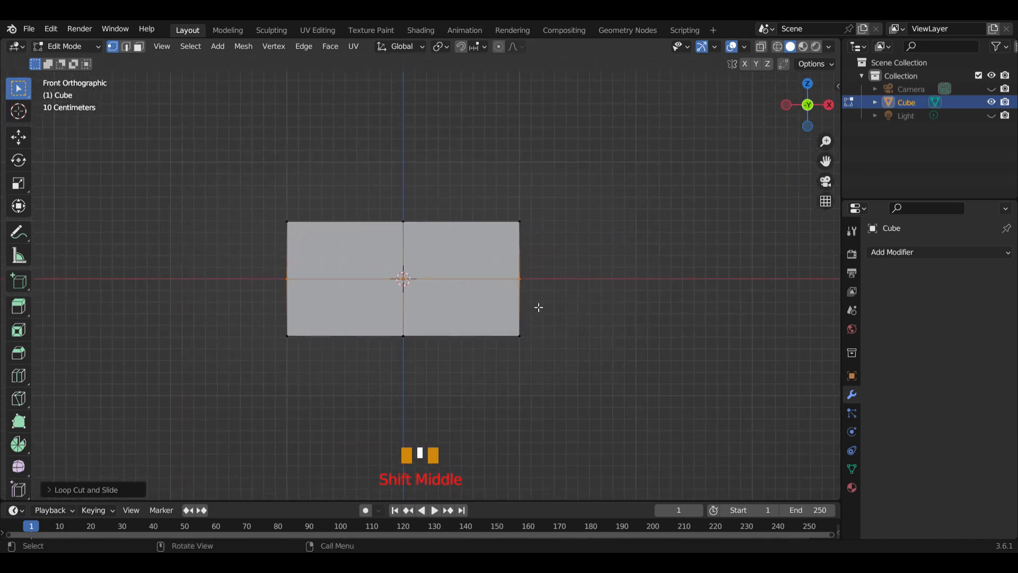
key("alt+z")
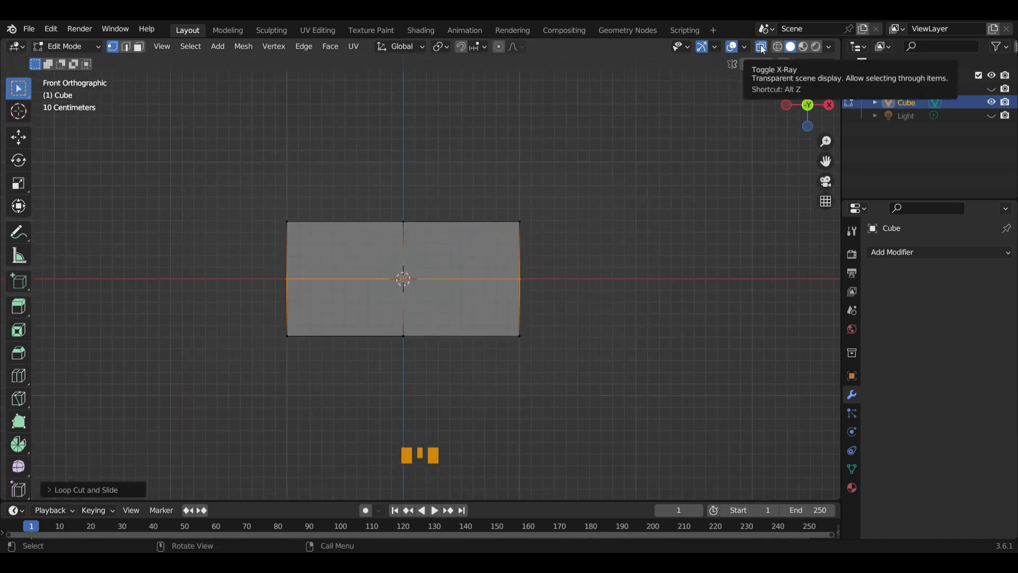
left_click_drag(257, 181, 361, 430)
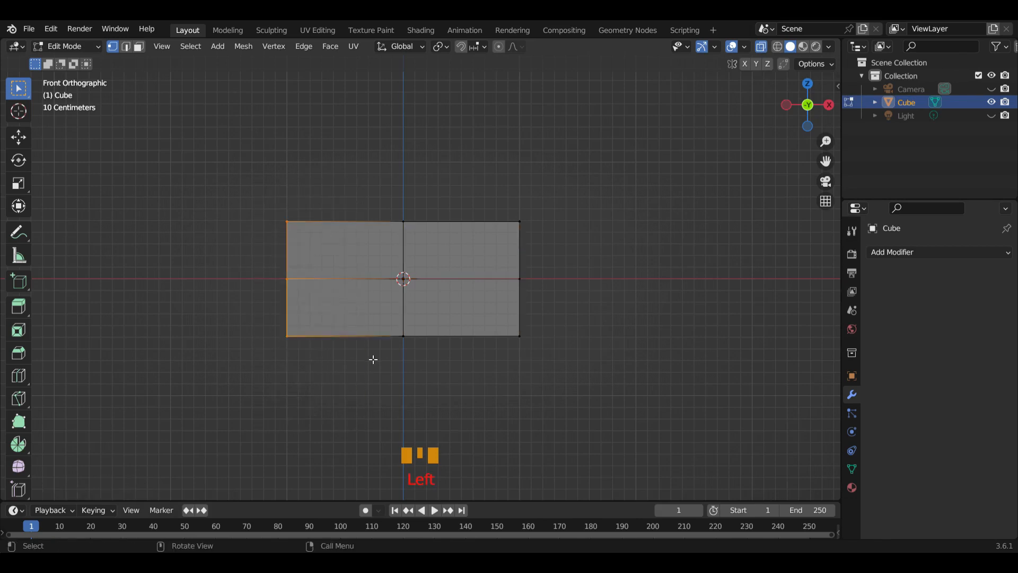
key("x")
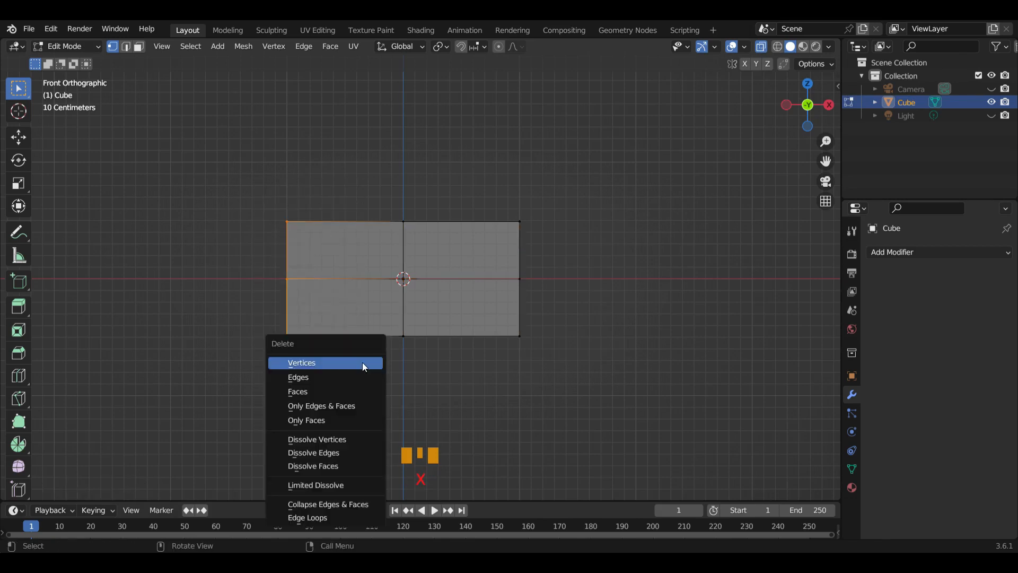
left_click(333, 363)
Return to Object Mode and add a Mirror modifier on the X axis with Clipping enabled
middle_click_drag(336, 336, 490, 308)
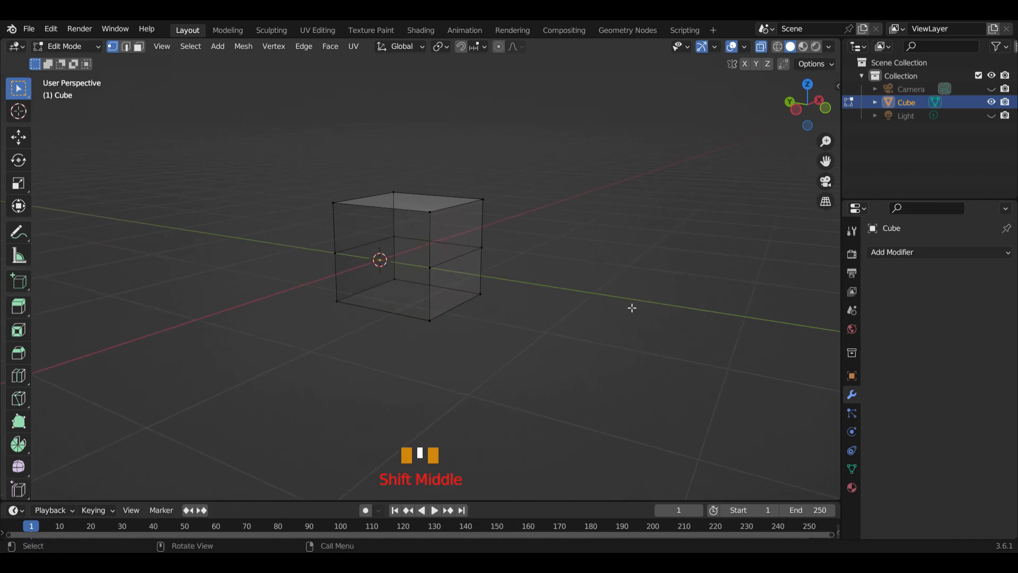
left_click(90, 46)
left_click(82, 62)
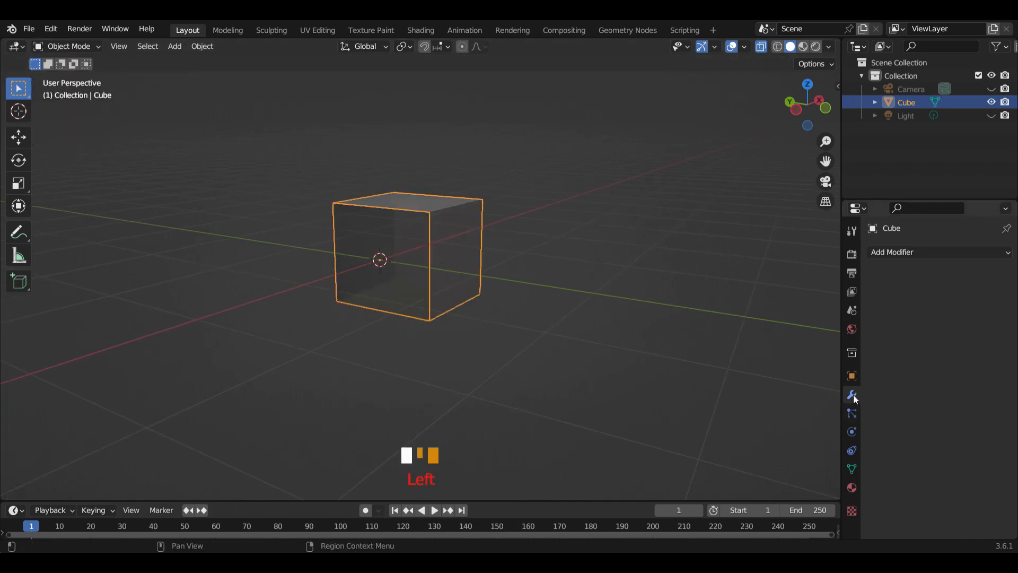
left_click(909, 253)
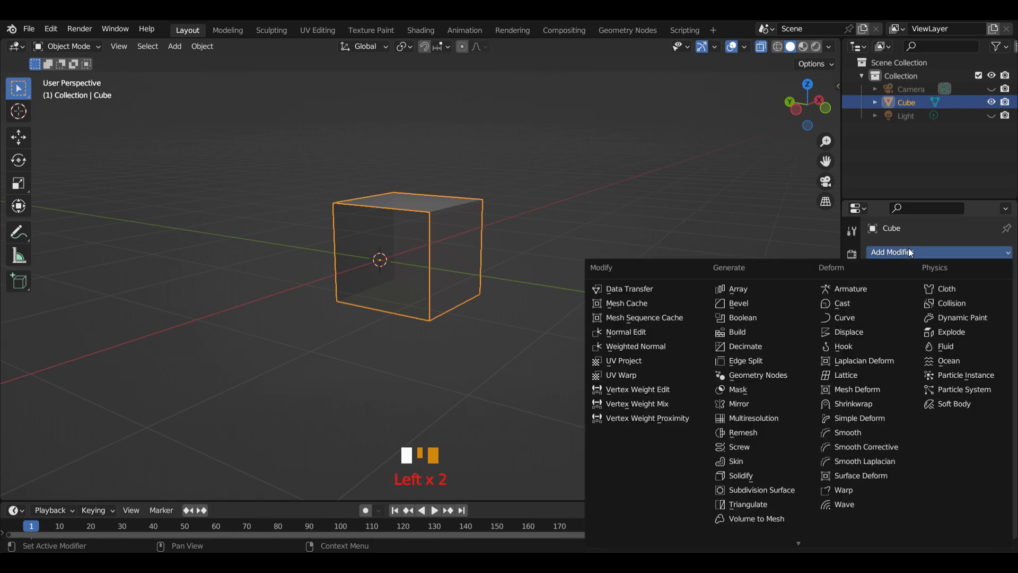
left_click(773, 402)
middle_click_drag(615, 345, 503, 318)
left_click(929, 356)
scroll(488, 345, "down", 2)
mouse_move(484, 339)
middle_mouse_down()
mouse_move(486, 366)
mouse_move(488, 333)
middle_mouse_up()
scroll(493, 325, "up", 3)
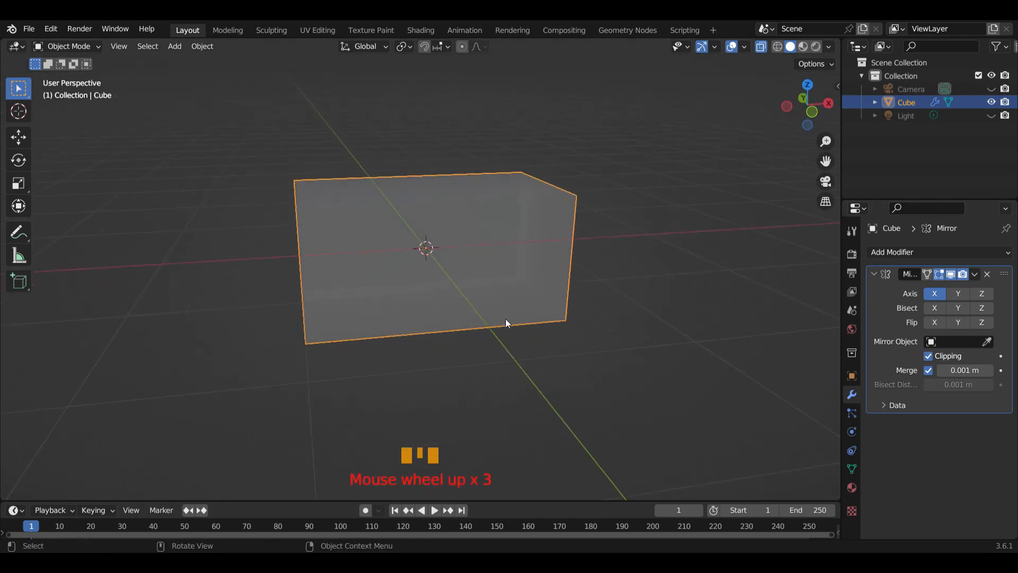
In Edit Mode, move the bottom vertices of the half box about 0.8 m along X toward the centre line
key("KP_1")
left_click(97, 48)
left_click(86, 77)
scroll(444, 309, "down", 3)
middle_click_drag(441, 302, 454, 318)
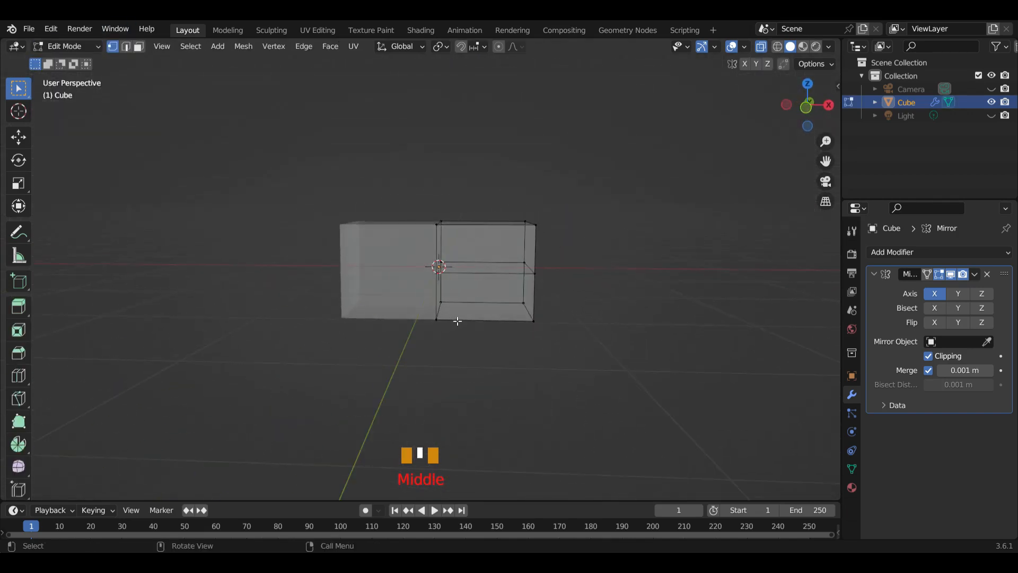
key("KP_1")
left_click_drag(410, 296, 606, 371)
scroll(593, 362, "up", 3)
scroll(595, 365, "down", 4)
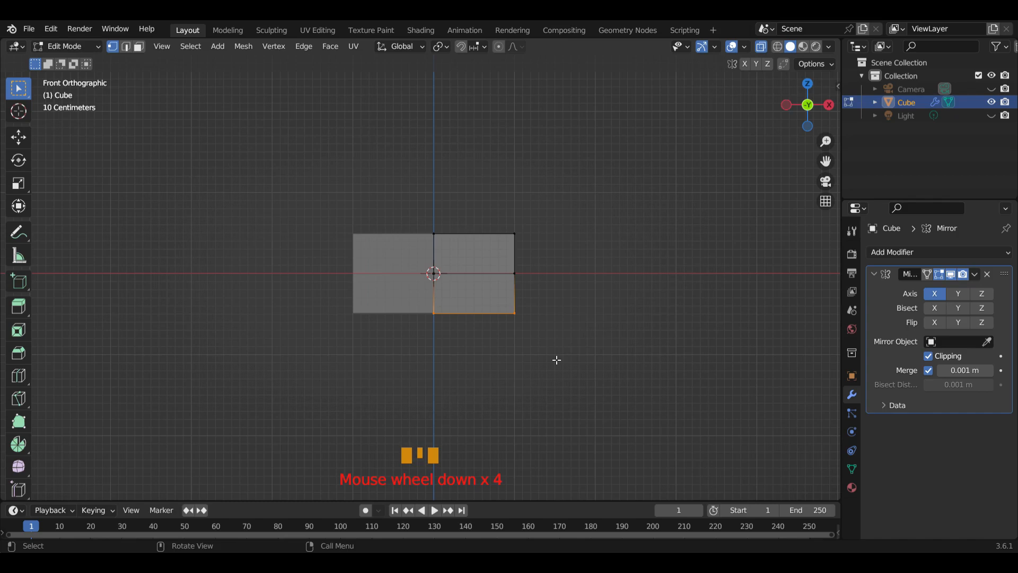
key("g")
key("x")
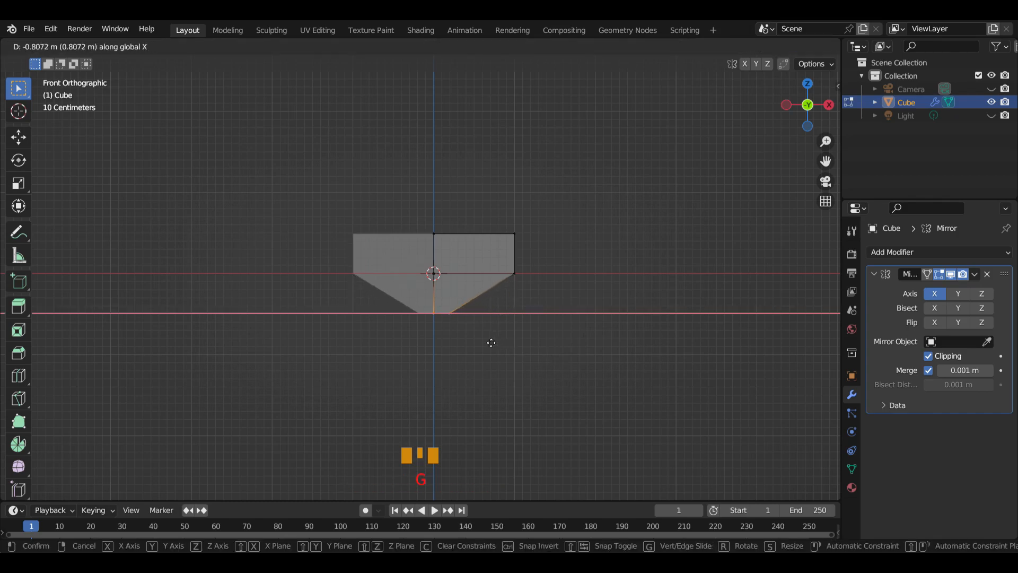
left_click(488, 342)
Extrude the slanted lower side face outward about 0.55 m and scale its end face down to about 0.8
middle_click_drag(527, 345, 425, 345)
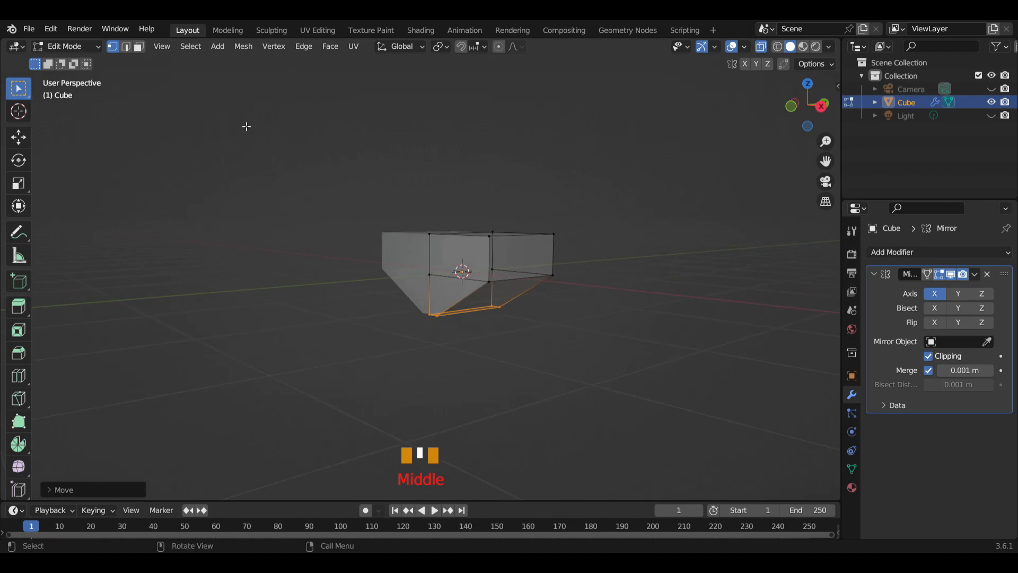
left_click(139, 47)
middle_click_drag(634, 380, 521, 292)
left_click(509, 296)
middle_click_drag(561, 340, 589, 374)
key("KP_1")
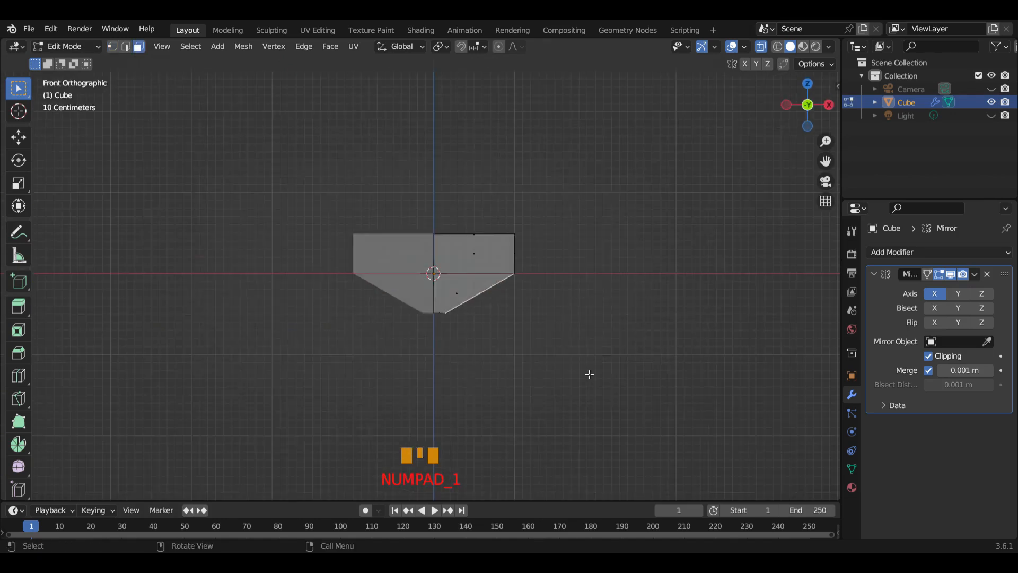
key("e")
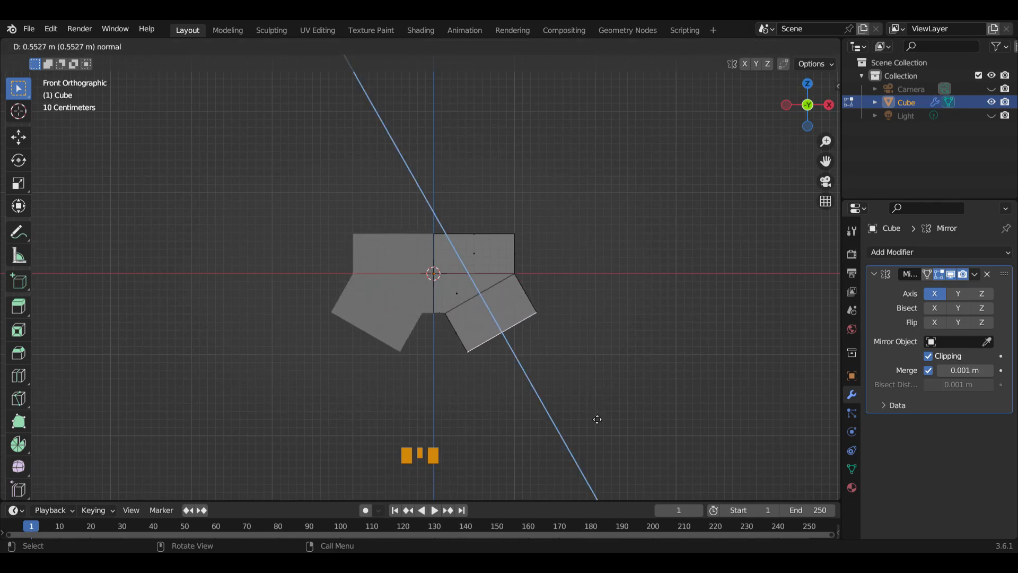
left_click(597, 418)
key("s")
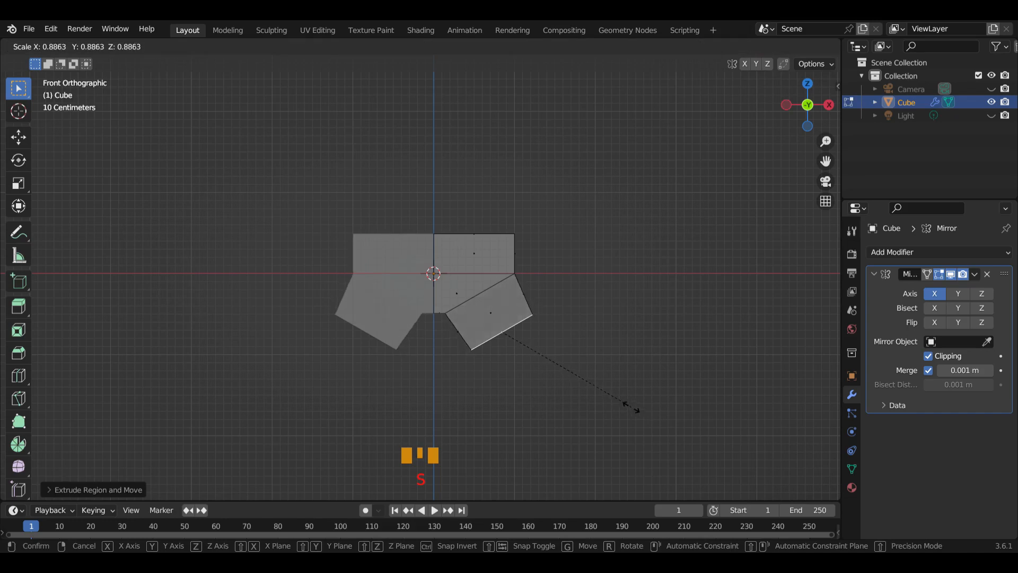
left_click(627, 407)
In front view, rotate the extruded end face toward horizontal and flatten it with a Z scale of 0
middle_click_drag(625, 406, 604, 387)
key("KP_1")
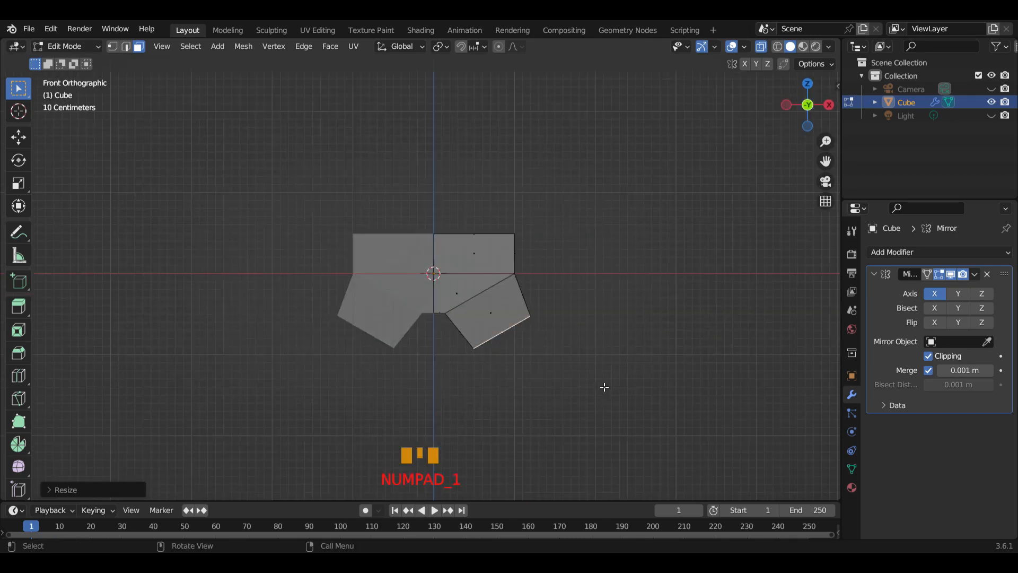
key("r")
left_click(561, 396)
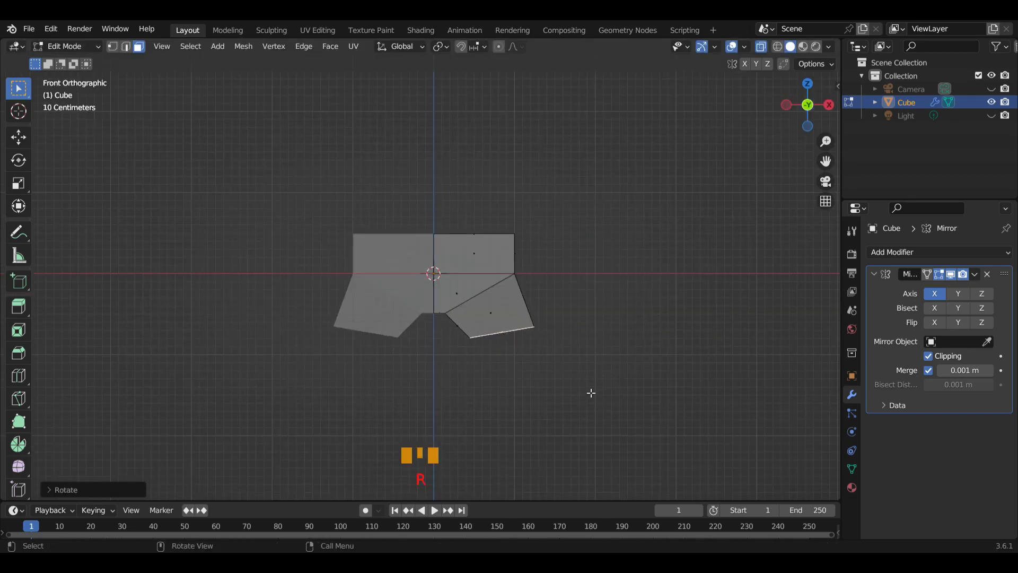
key("s")
key("z")
key("0")
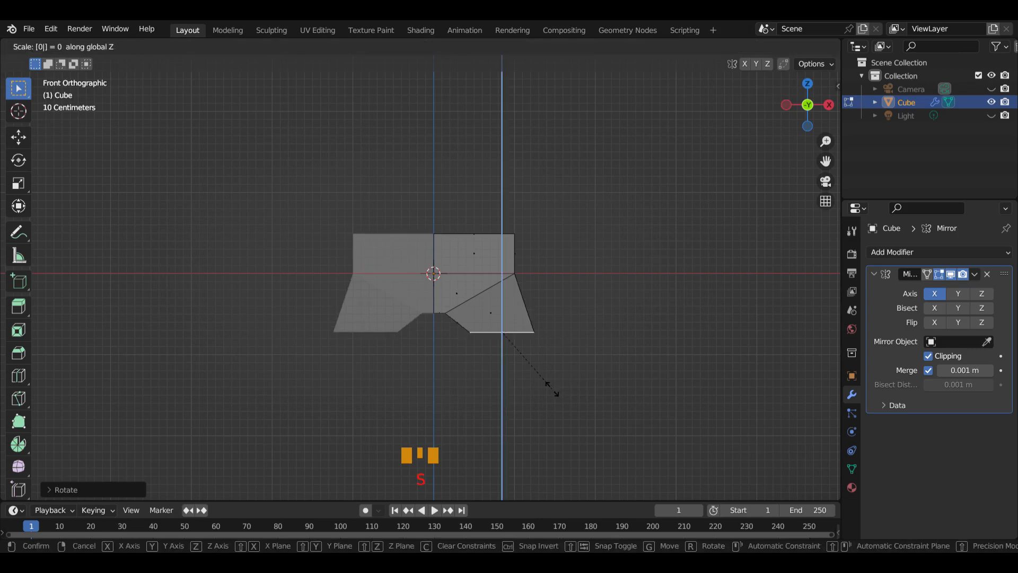
key("Return")
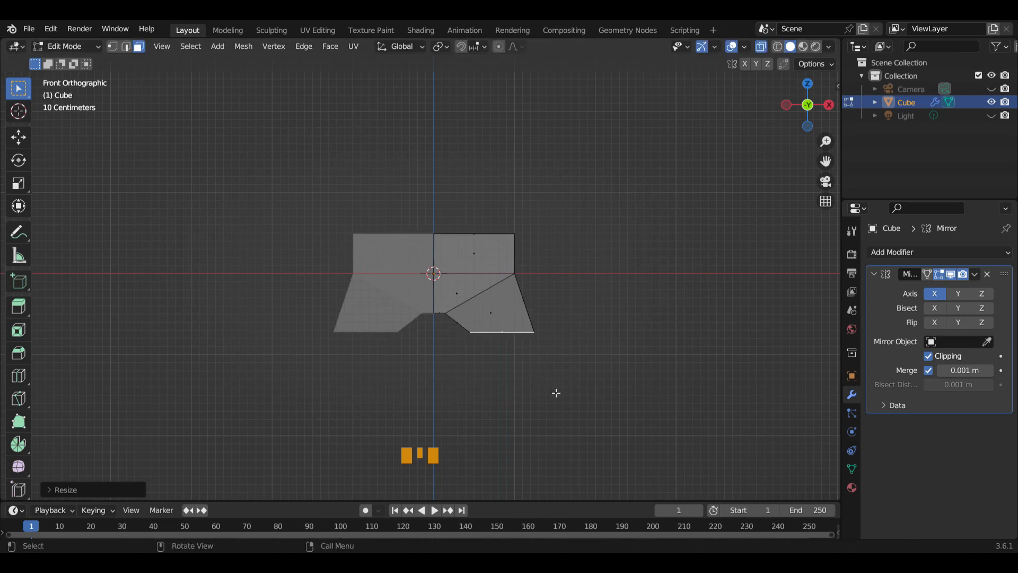
Move the flattened end face about 0.2 m along X toward the centre line
key("g")
key("x")
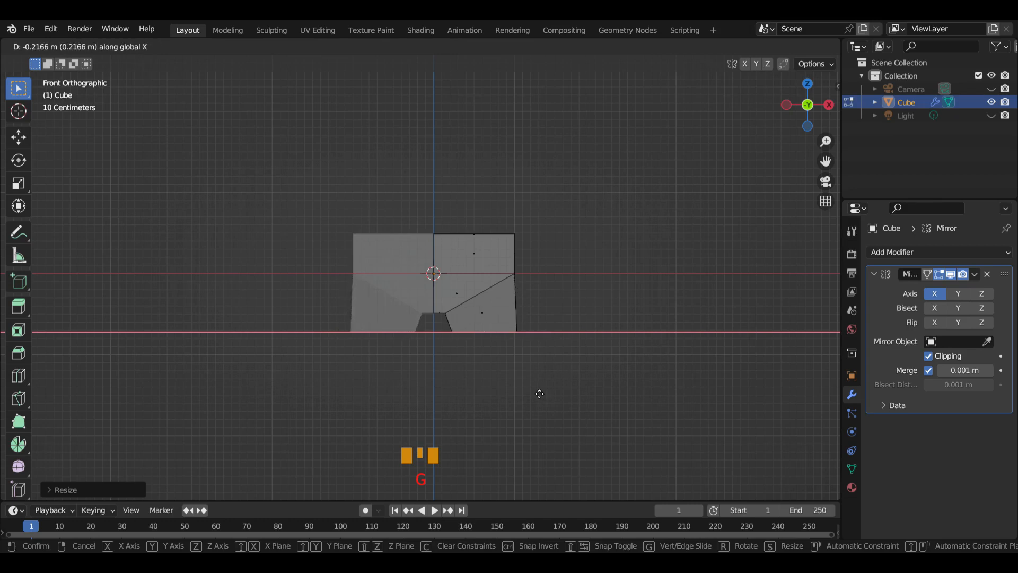
left_click(538, 392)
Extrude the thigh's bottom face about 1.4 m downward and scale the new end face down slightly
scroll(575, 400, "down", 3)
middle_click_drag(575, 401, 549, 350, "shift")
key("e")
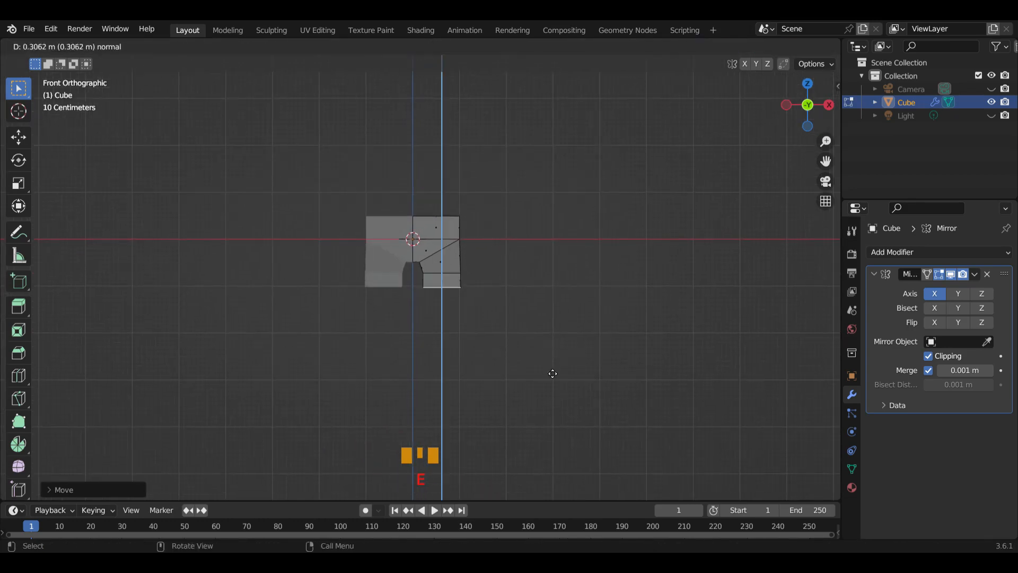
left_click(560, 417)
key("s")
left_click(586, 404)
middle_click_drag(586, 404, 530, 409)
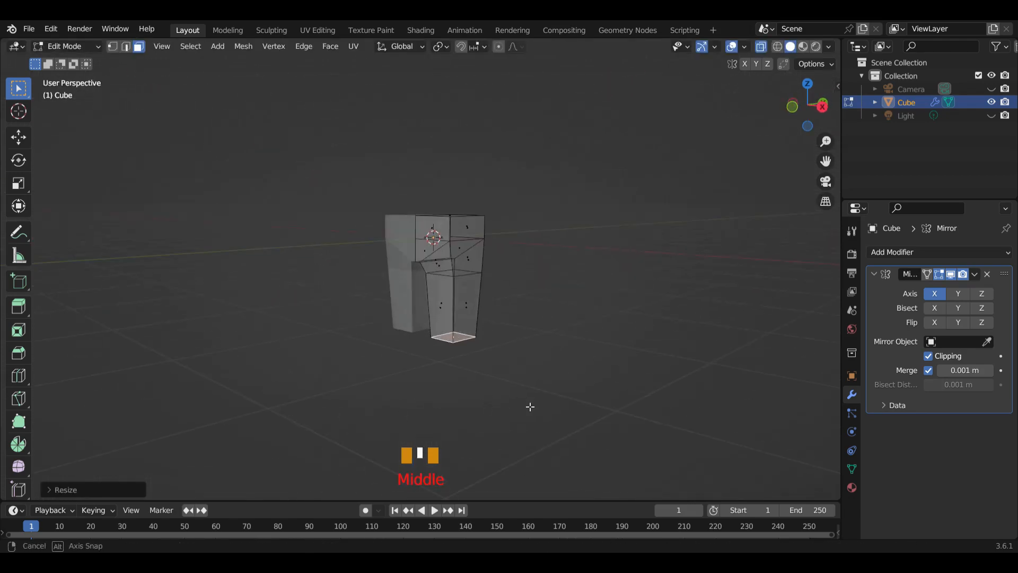
Extrude the leg's bottom face about 1.46 m downward in front view and scale the new end face down to form the lower leg
key("KP_1")
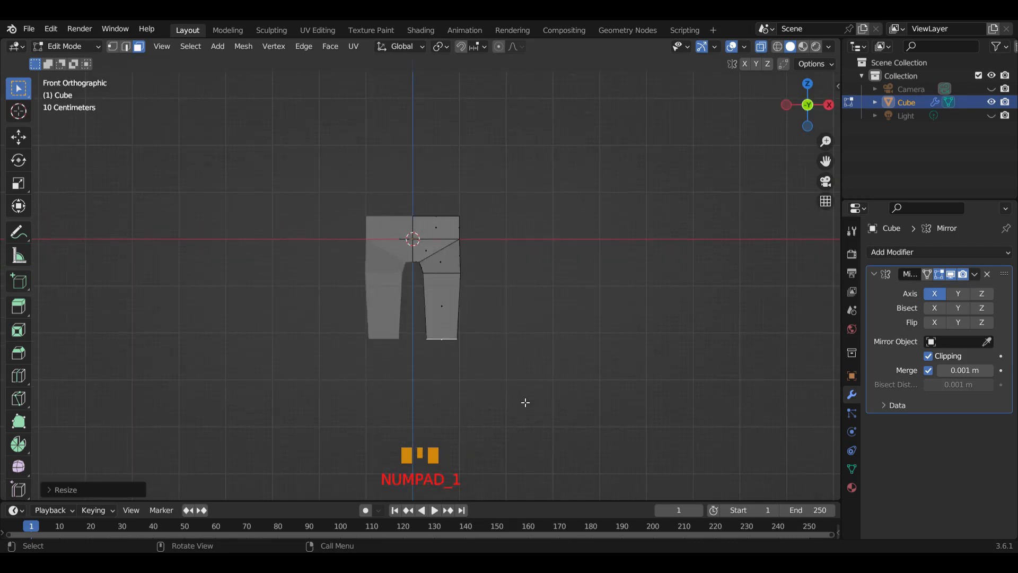
key("e")
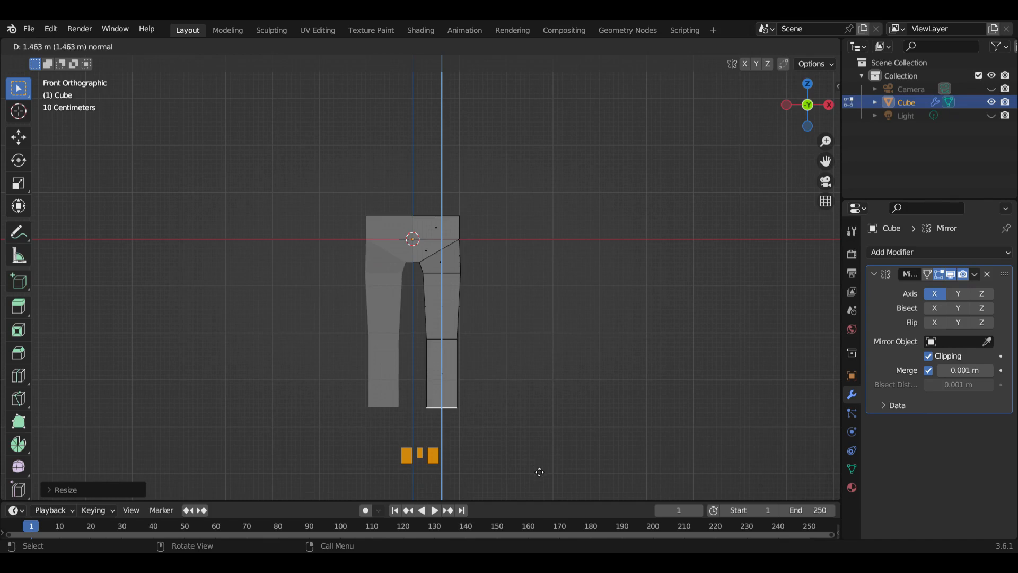
left_click(539, 470)
mouse_move(555, 455)
middle_mouse_down()
mouse_move(494, 456)
mouse_move(539, 457)
middle_mouse_up()
key("s")
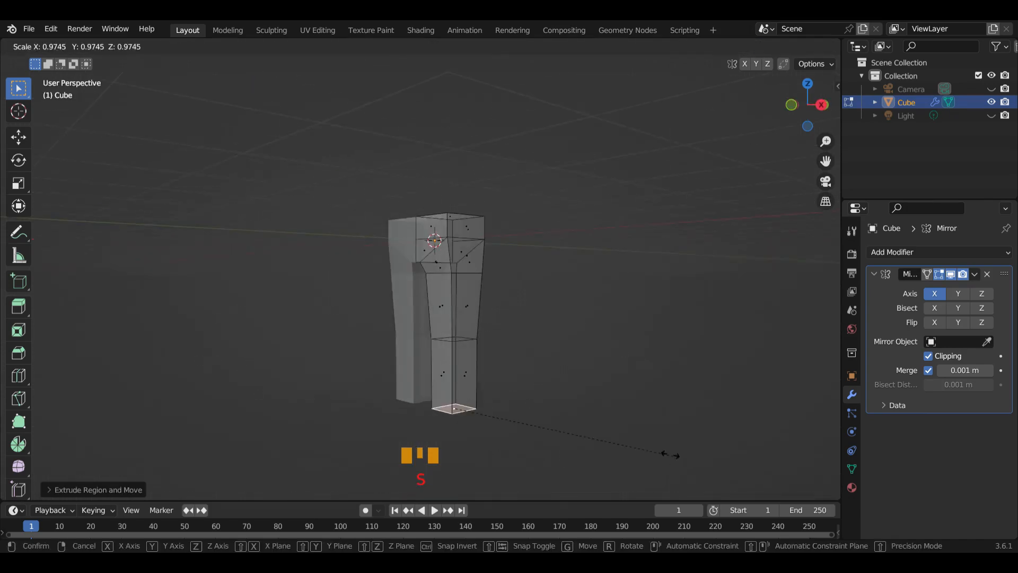
left_click(611, 445)
middle_click_drag(612, 446, 537, 421)
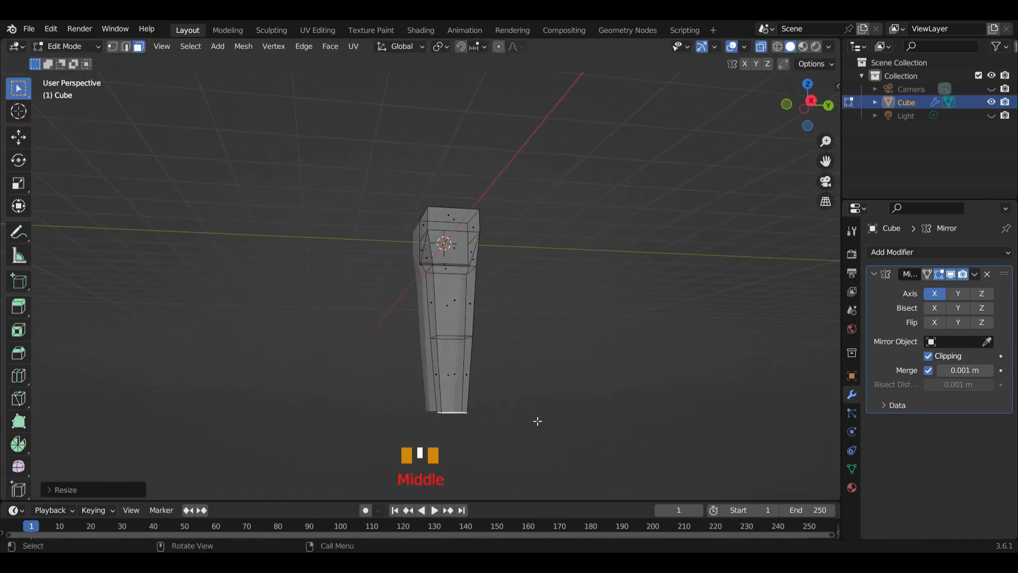
In right side view, extrude the lower leg's end face about 0.5 m downward to form the ankle block
key("KP_3")
scroll(614, 466, "up", 3)
middle_click_drag(613, 466, 609, 311, "shift")
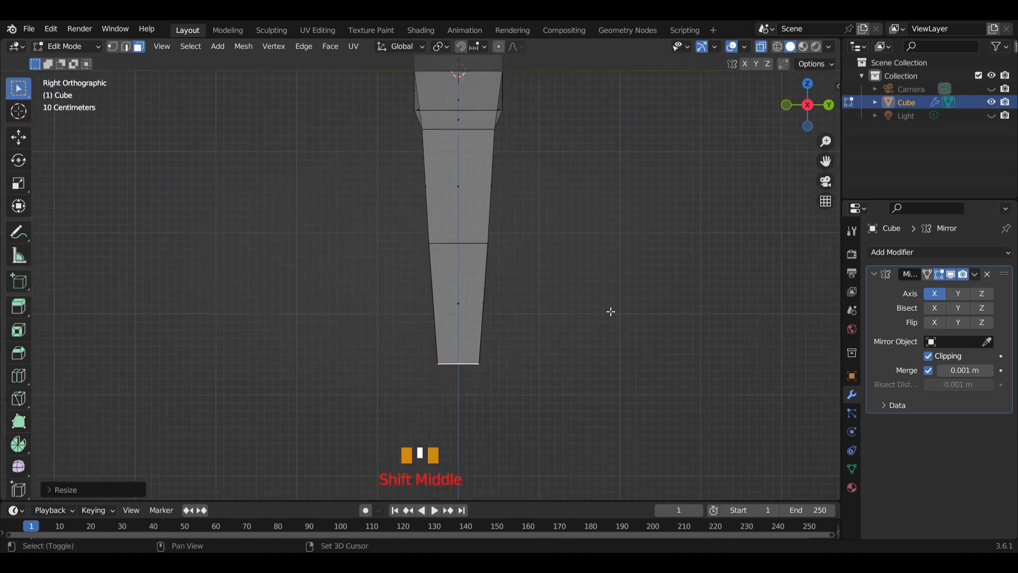
scroll(550, 367, "down", 2)
key("e")
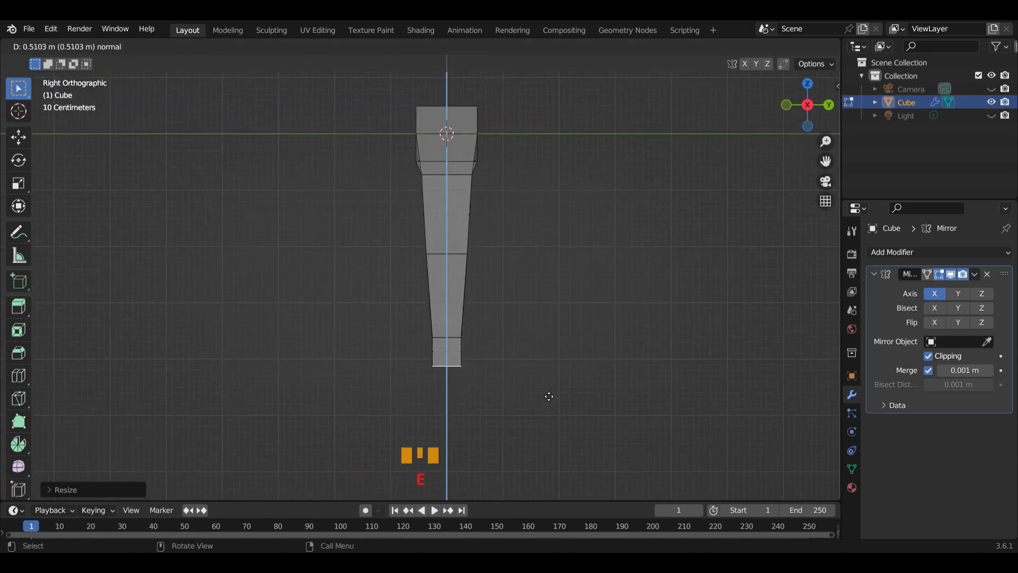
left_click(549, 390)
Turn off X-ray display and extrude the ankle block's front face about 0.45 m forward to form the foot
middle_click_drag(518, 377, 625, 380)
left_click(763, 47)
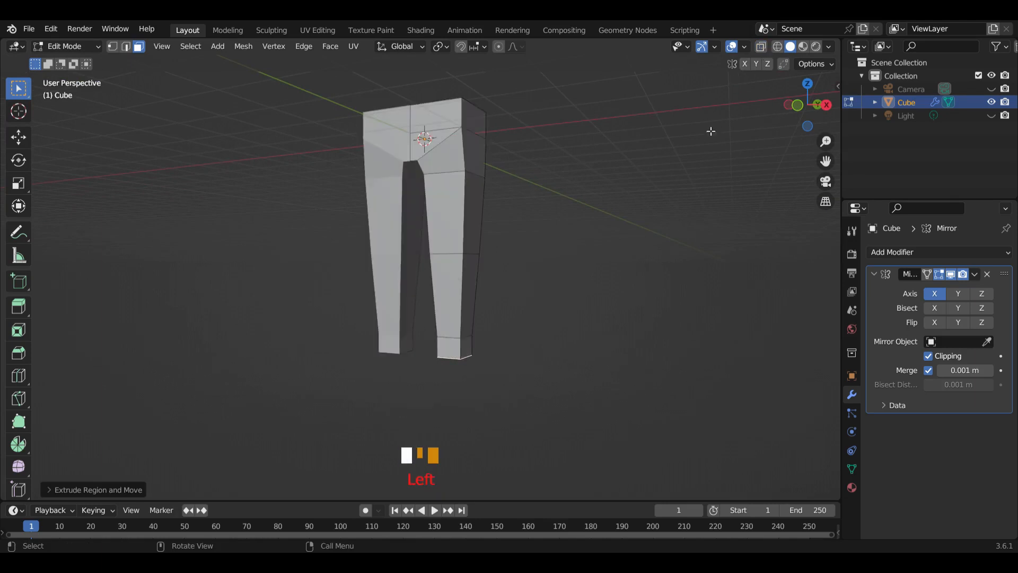
left_click(453, 353)
middle_click_drag(534, 391, 480, 392)
key("e")
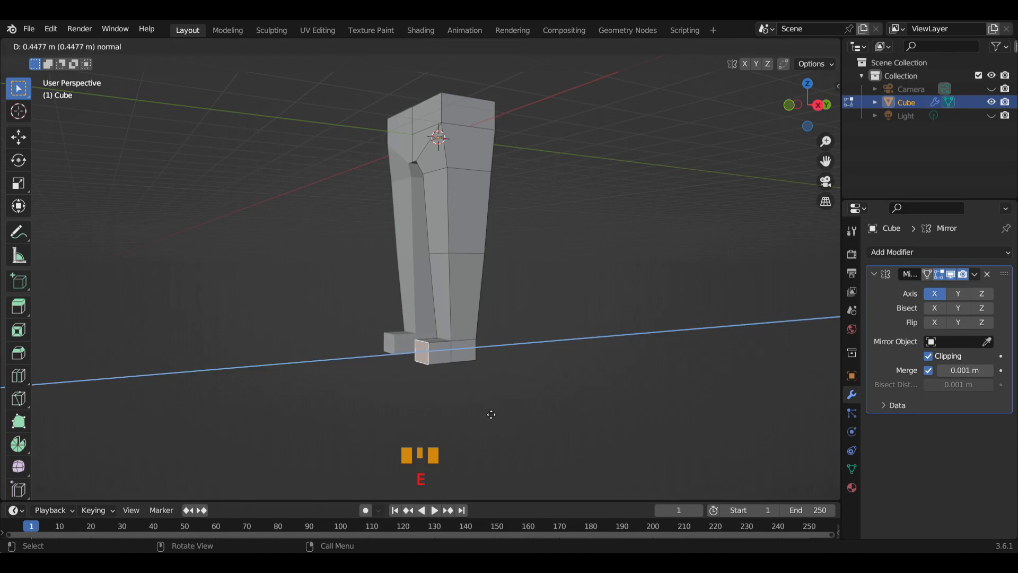
left_click(487, 413)
Scale the foot's front face down slightly along Z
middle_click_drag(487, 414, 484, 393)
key("s")
key("z")
left_click(495, 398)
Extrude the hips' top face upward about 1.4 m, and again about 0.67 m, to build the torso and shoulder section
middle_click_drag(477, 390, 536, 364)
scroll(536, 277, "down", 2)
middle_click_drag(536, 277, 578, 357, "shift")
left_click(467, 262)
middle_click_drag(466, 262, 484, 333)
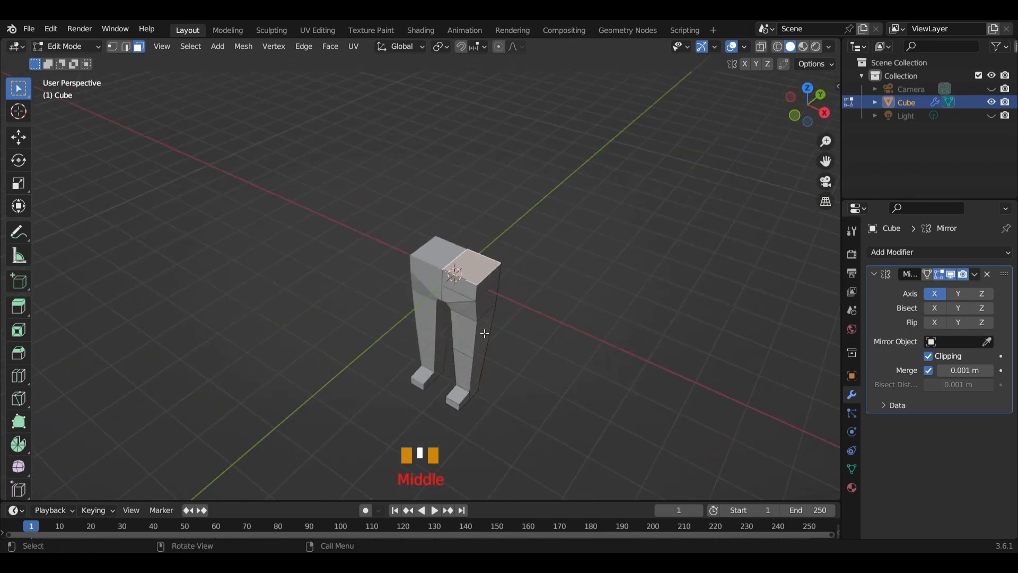
key("KP_1")
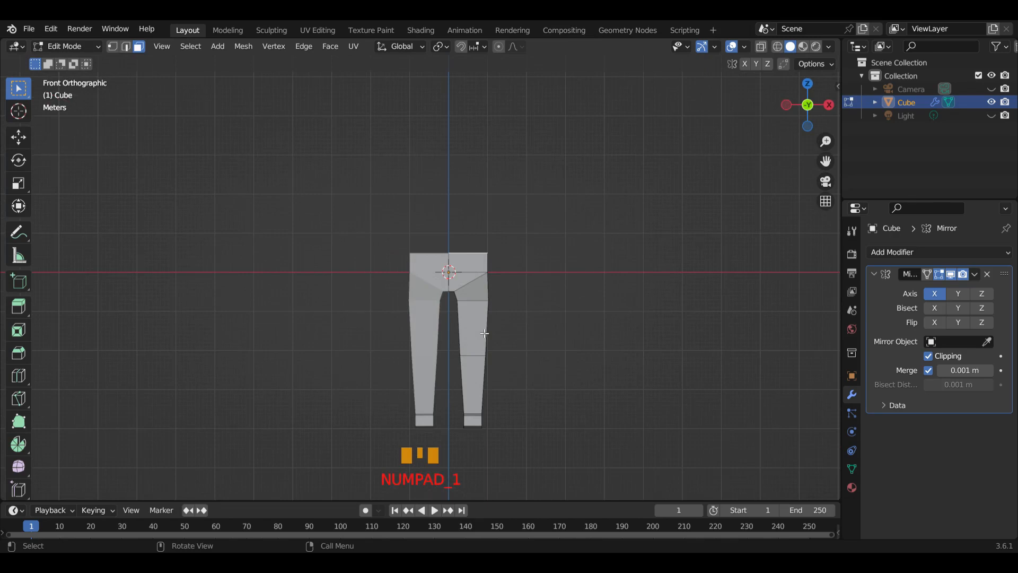
middle_click_drag(576, 337, 529, 371, "shift")
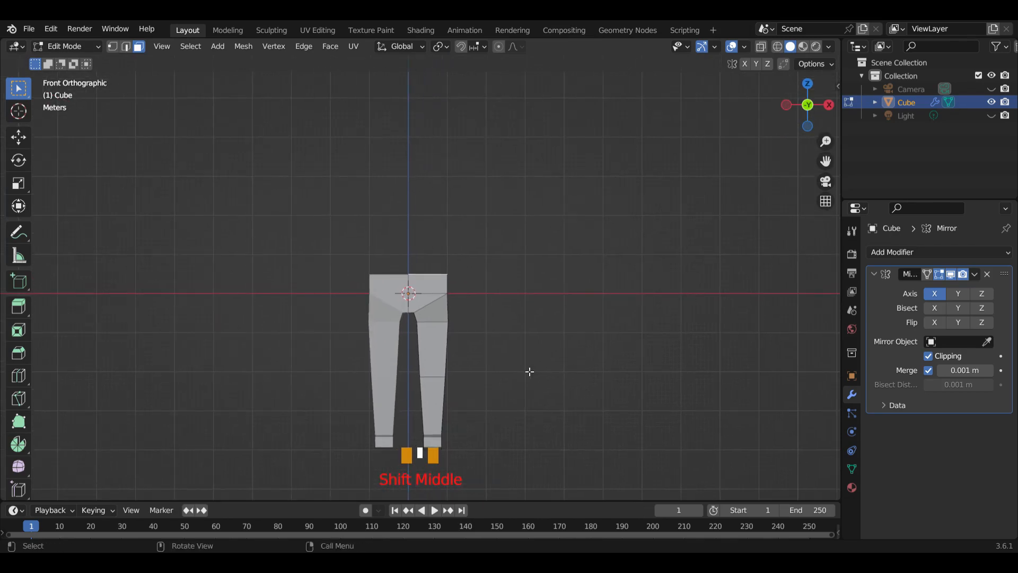
key("e")
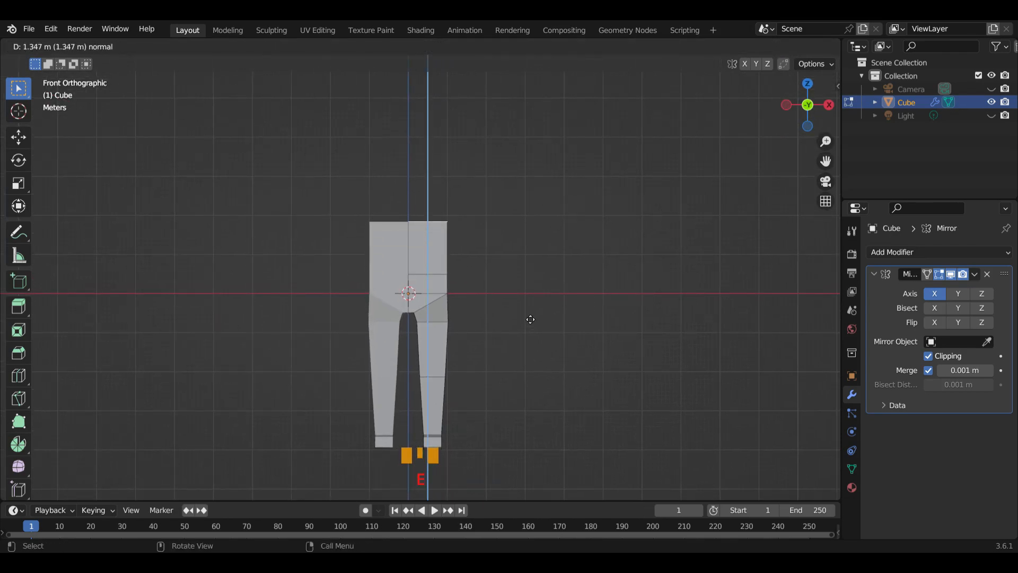
left_click(531, 315)
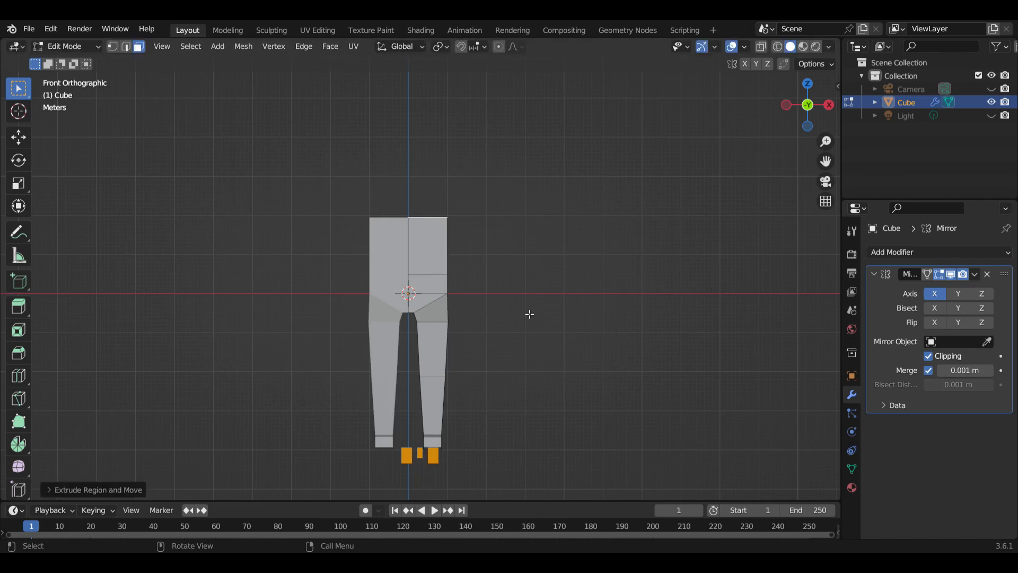
key("e")
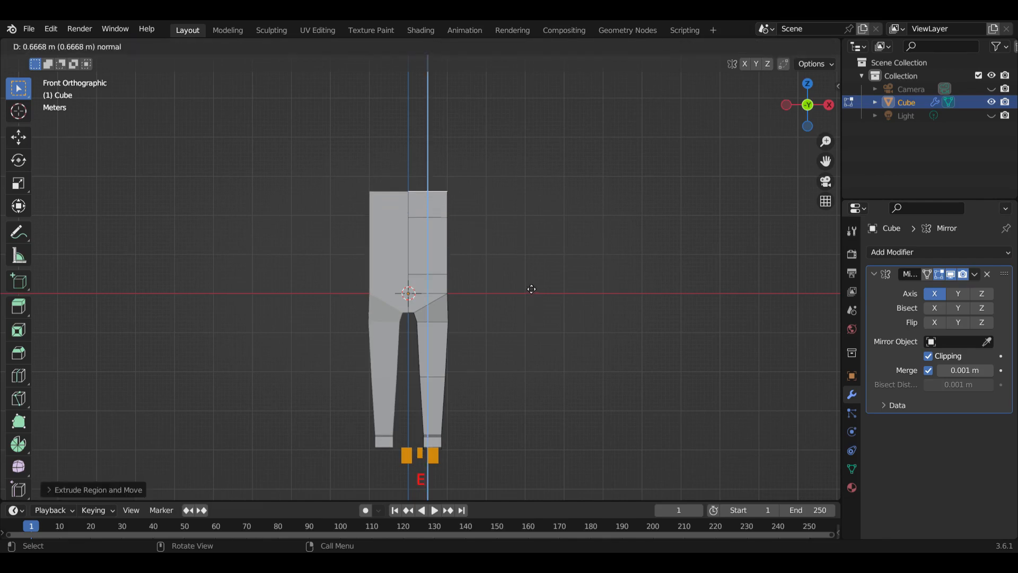
left_click(531, 289)
Select the outer side face of the torso's top section and scale it down slightly
middle_click_drag(534, 287, 455, 253)
left_click(448, 205)
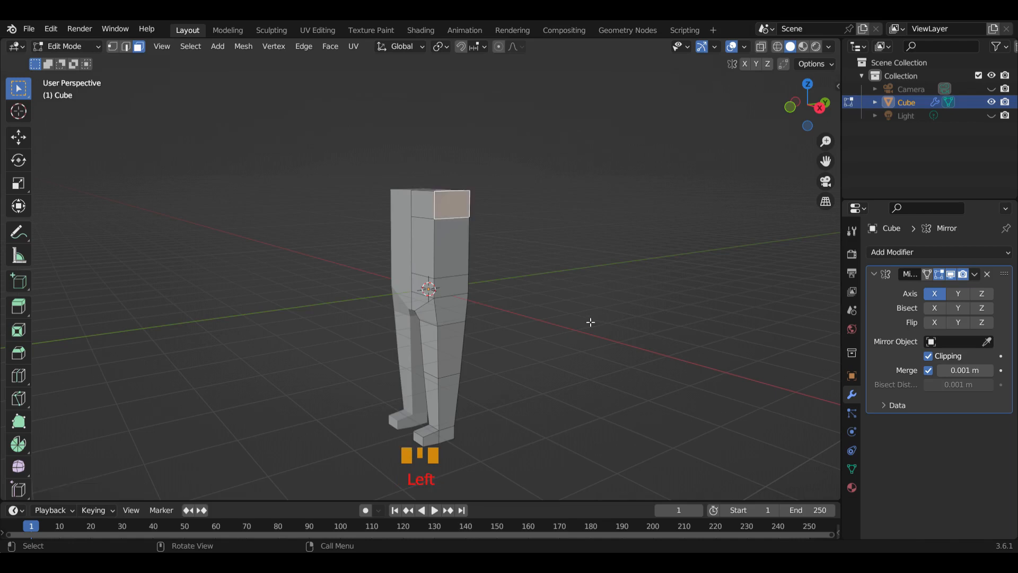
key("s")
left_click(554, 299)
middle_click_drag(552, 297, 611, 316)
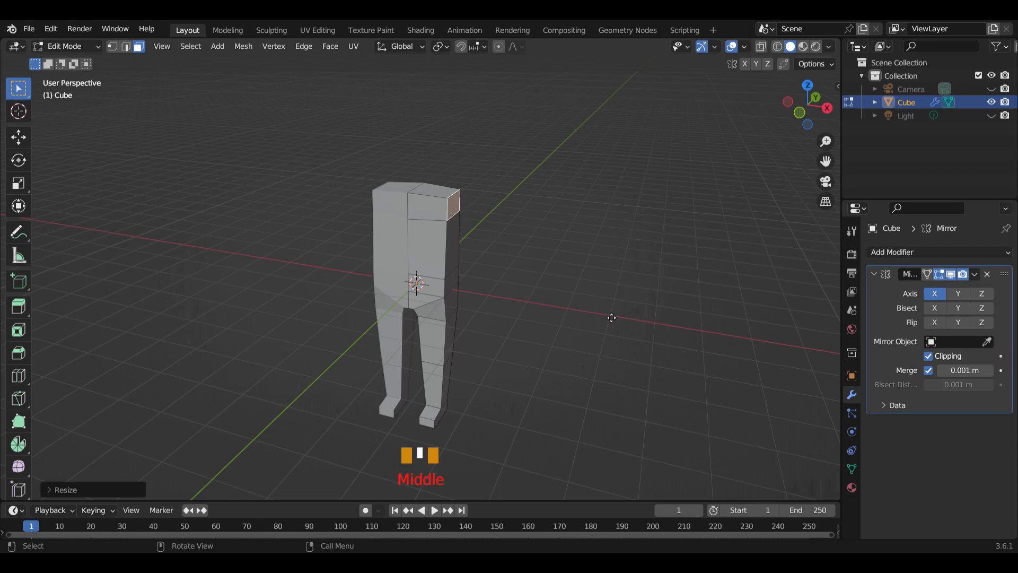
Extrude the shoulder's side face a short distance outward and scale its end face down to about 0.75
key("e")
left_click(626, 317)
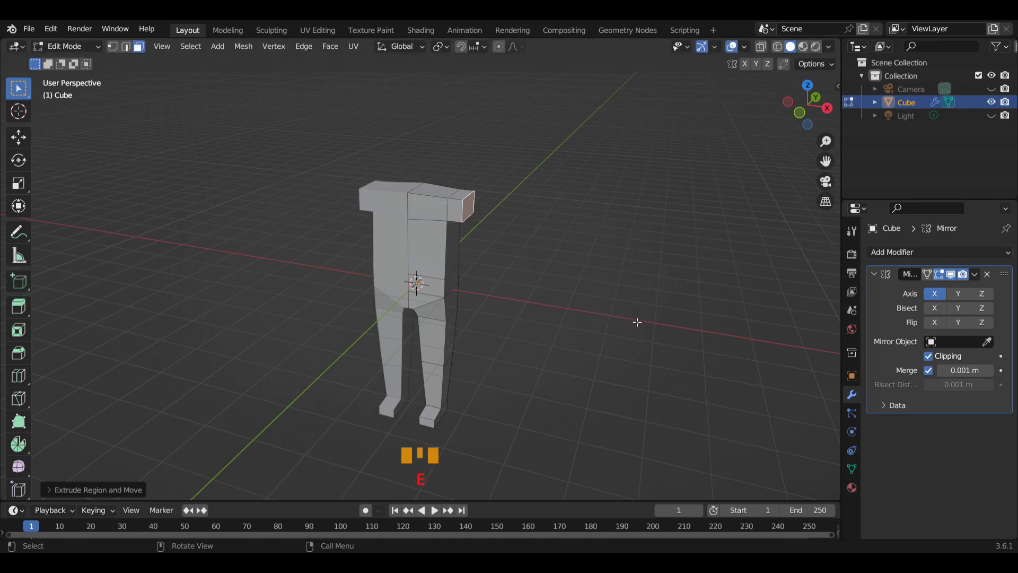
key("s")
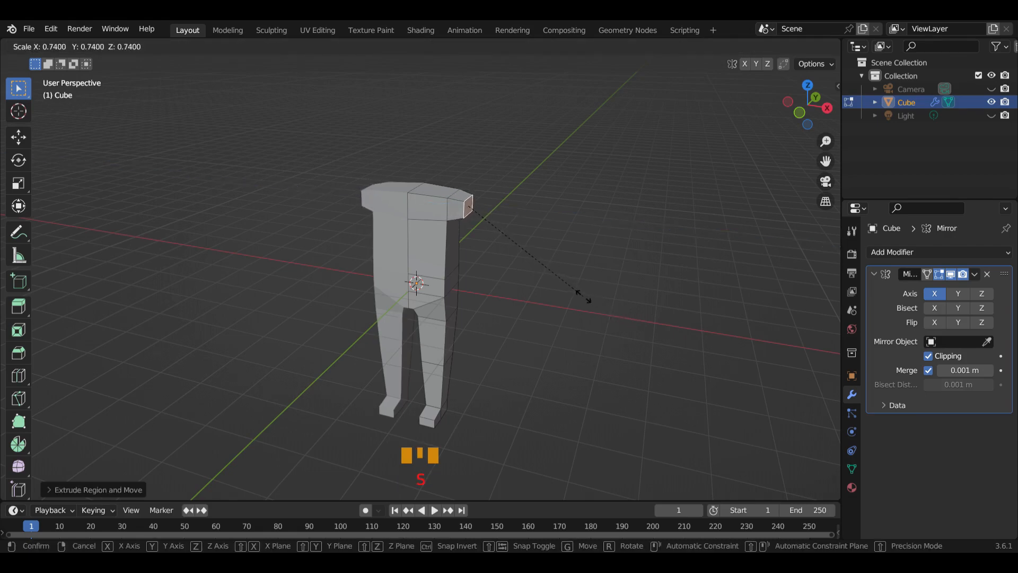
left_click(599, 299)
Narrow the shoulder's end face along Y to about 0.86, with a further slight Y scale to about 0.98
middle_click_drag(607, 307, 571, 309)
key("s")
key("y")
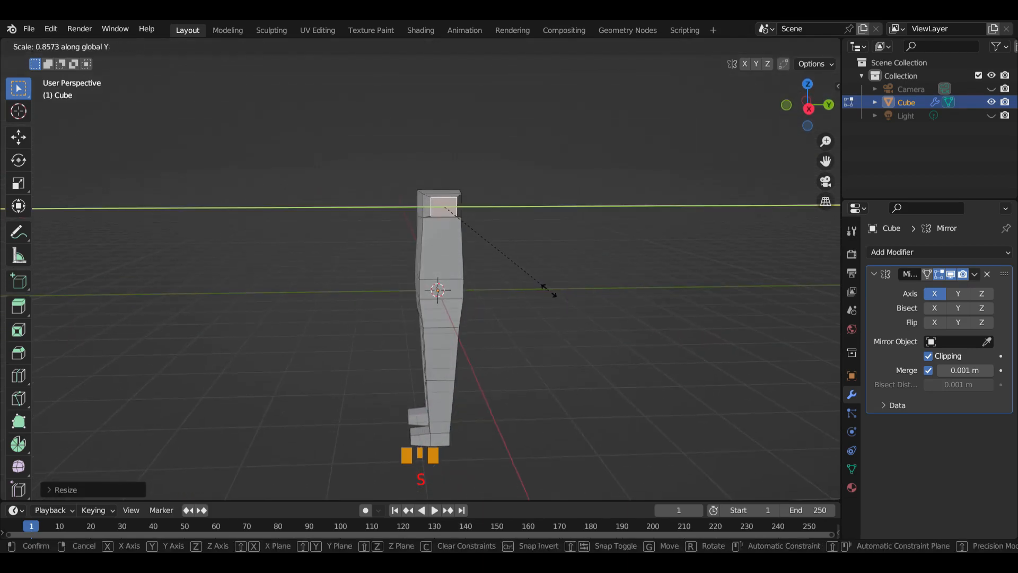
left_click(553, 293)
middle_click_drag(523, 245, 564, 291)
key("s")
key("y")
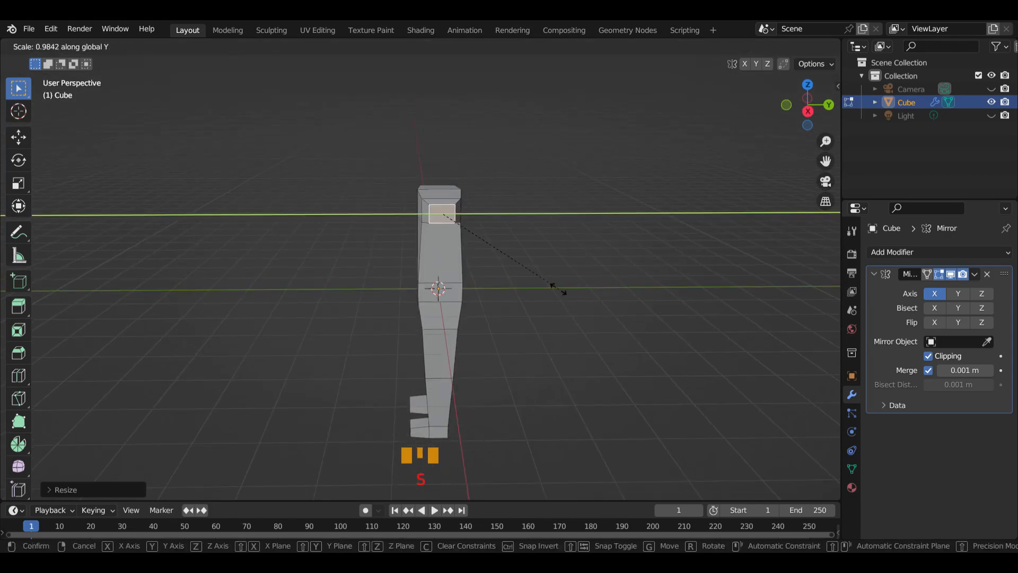
left_click(554, 287)
middle_click_drag(555, 286, 653, 289)
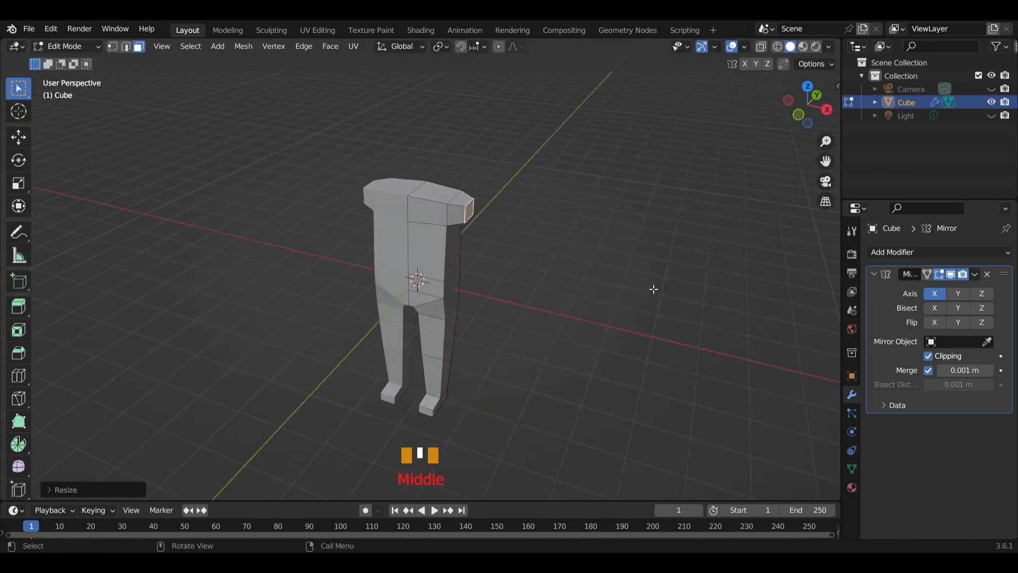
In front view, rotate the shoulder's end face to slant downward and move it about 0.12 m down along Z
key("KP_1")
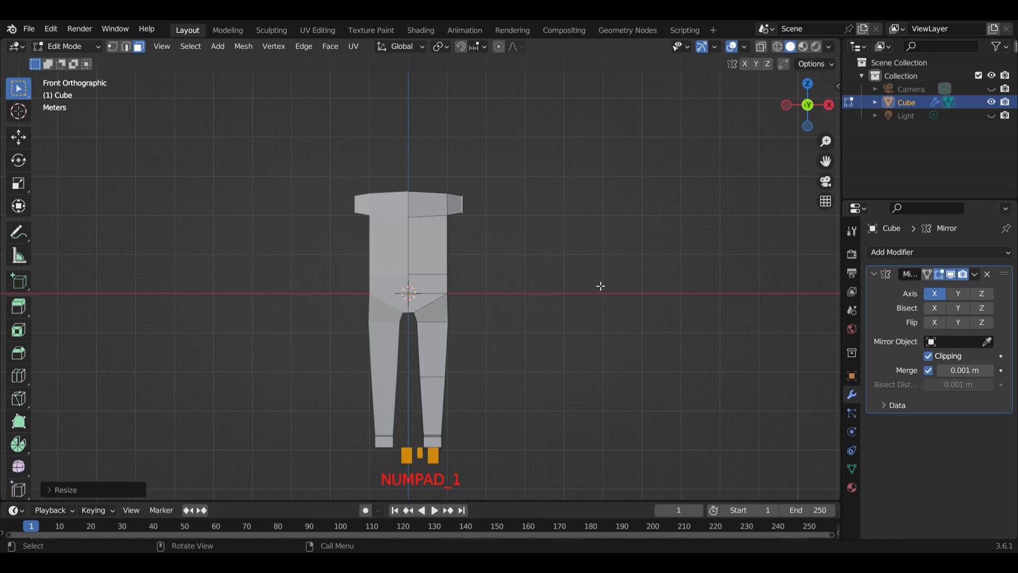
key("r")
left_click(558, 298)
key("g")
key("z")
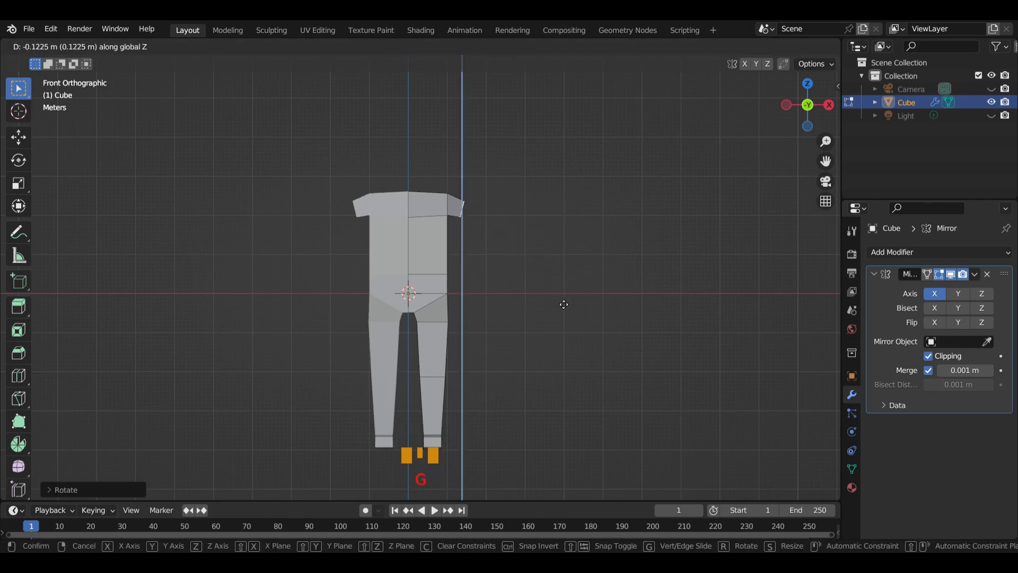
left_click(564, 305)
Extrude the shoulder's end face outward into an upper arm and scale the new end face to about 0.92
key("e")
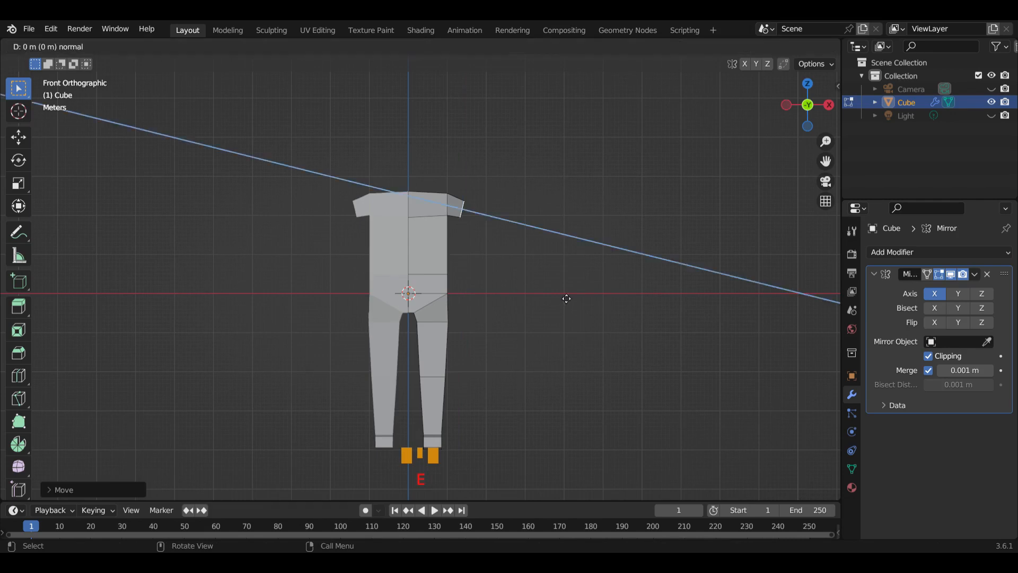
mouse_move(616, 330)
left_mouse_down()
mouse_move(626, 334)
mouse_move(615, 329)
left_mouse_up()
middle_click_drag(722, 330, 620, 372)
key("s")
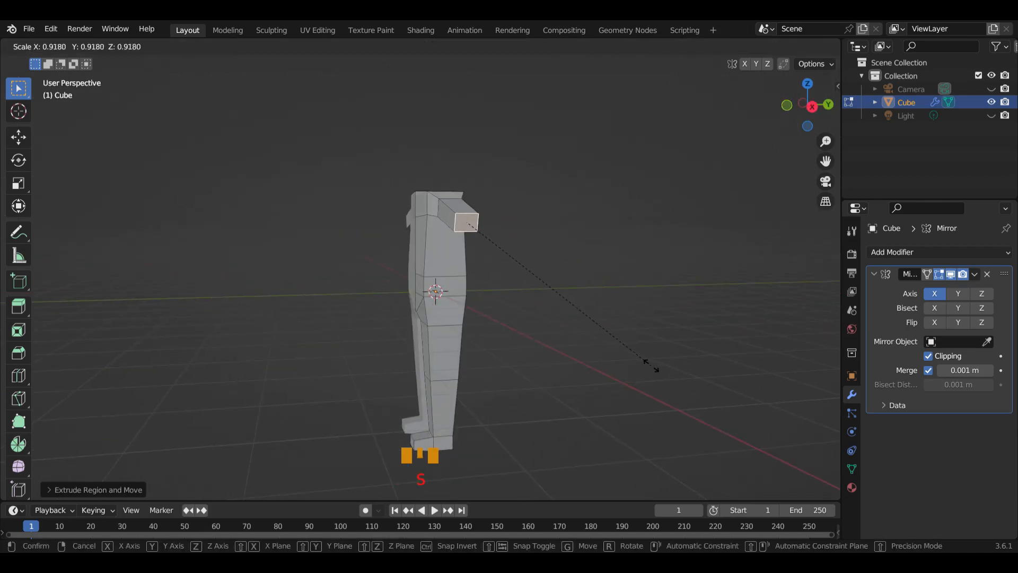
left_click(651, 369)
In front view, extrude the upper arm's end face about 1.32 m outward to form the forearm
key("KP_1")
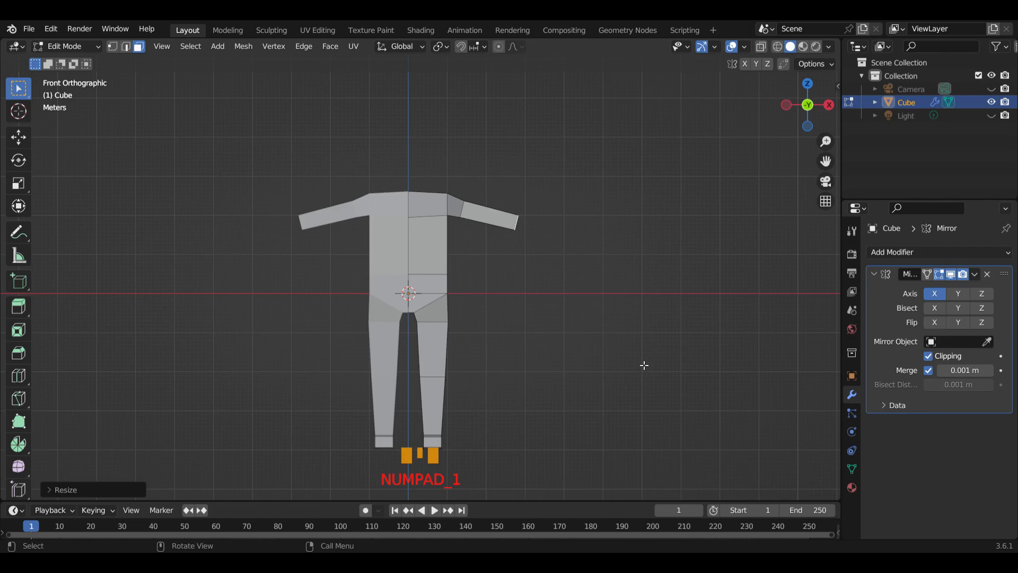
key("e")
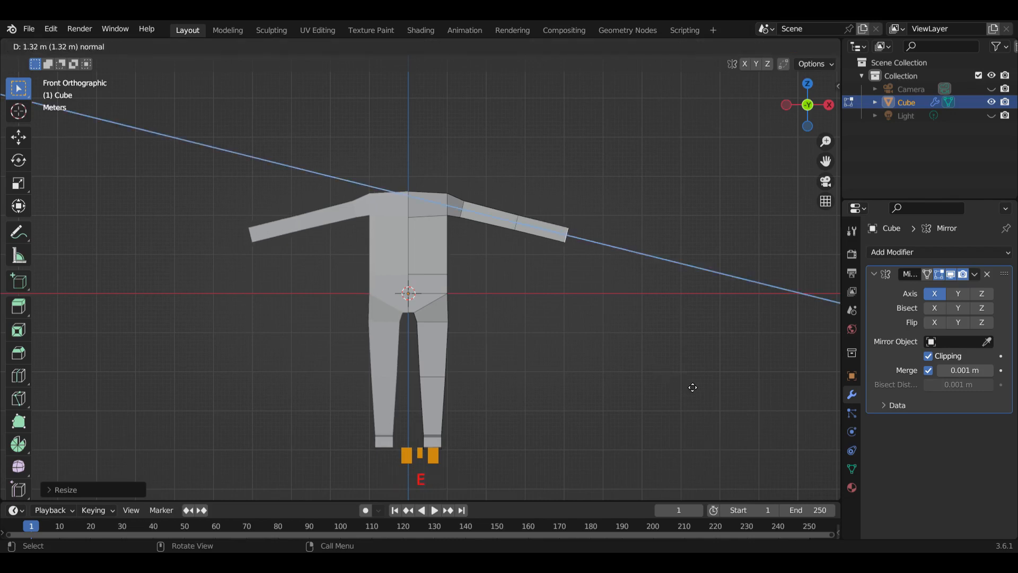
left_click(692, 387)
key("e")
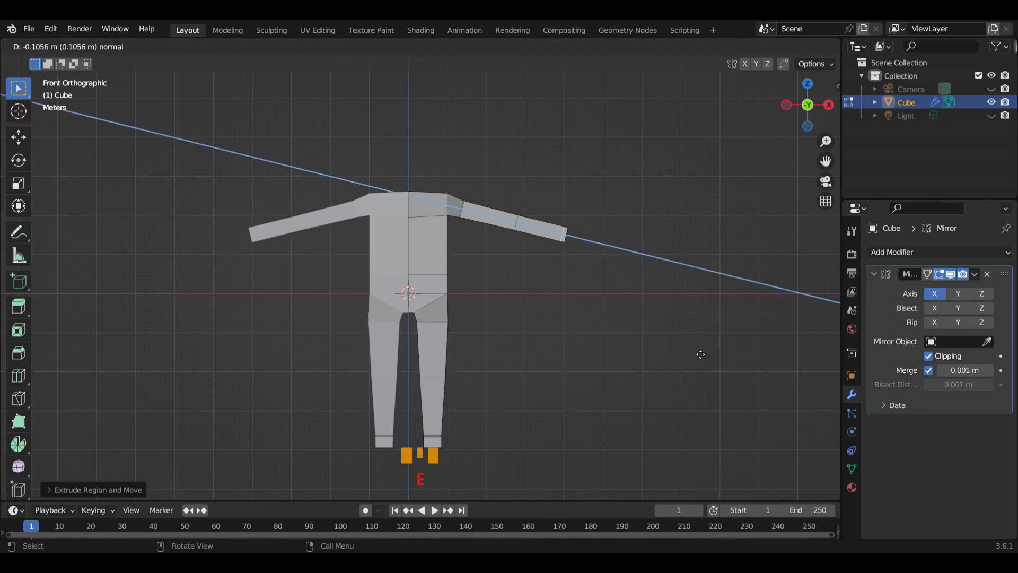
left_click(692, 349)
key("ctrl+z")
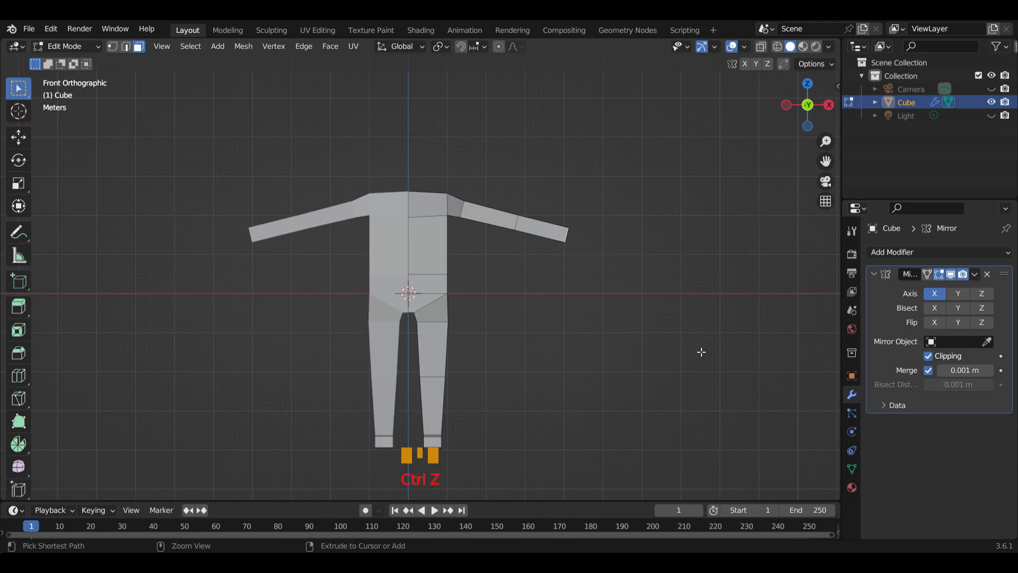
Scale the forearm's end face down slightly to taper the wrist
key("s")
left_click(674, 330)
middle_click_drag(686, 275, 655, 311)
middle_click_drag(504, 218, 480, 274)
scroll(483, 274, "up", 3)
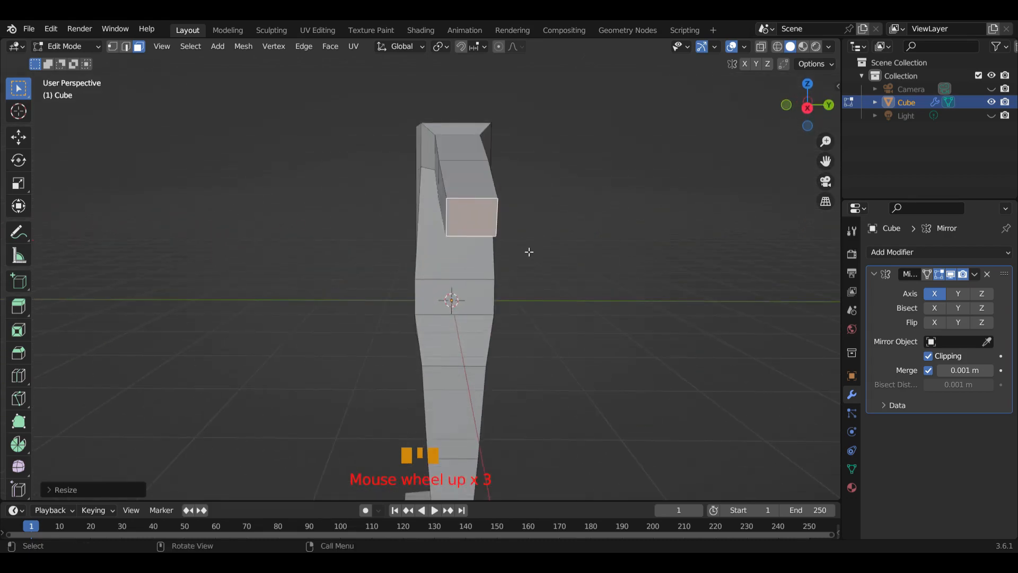
scroll(528, 251, "down", 2)
middle_click_drag(527, 254, 670, 296)
scroll(671, 296, "down", 1)
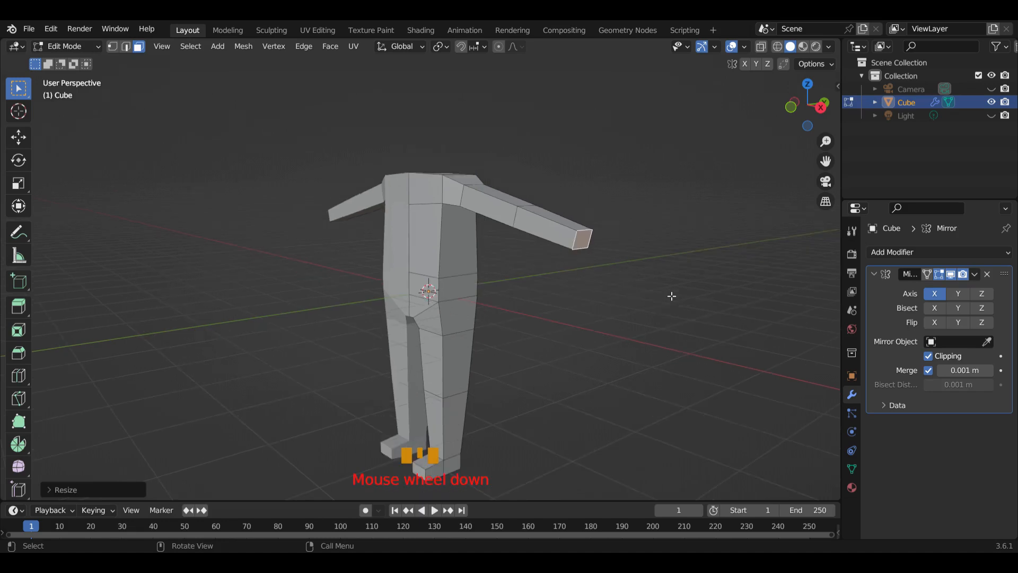
Extrude the wrist's end face a short distance outward to start the hand
key("e")
left_click(664, 297)
middle_click_drag(664, 297, 632, 291)
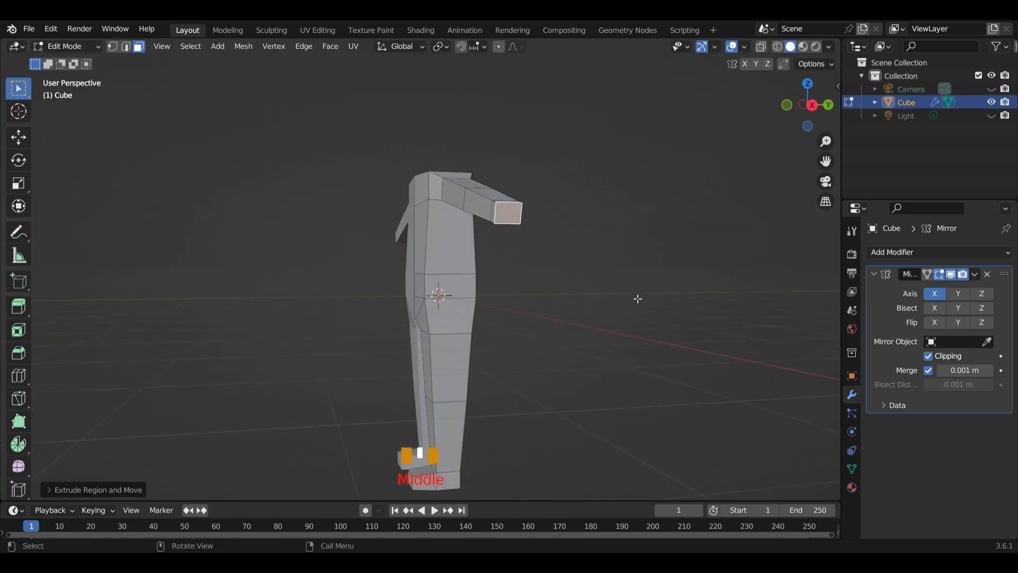
Flatten the hand's end face by scaling it down along Z and widen it along Y
key("s")
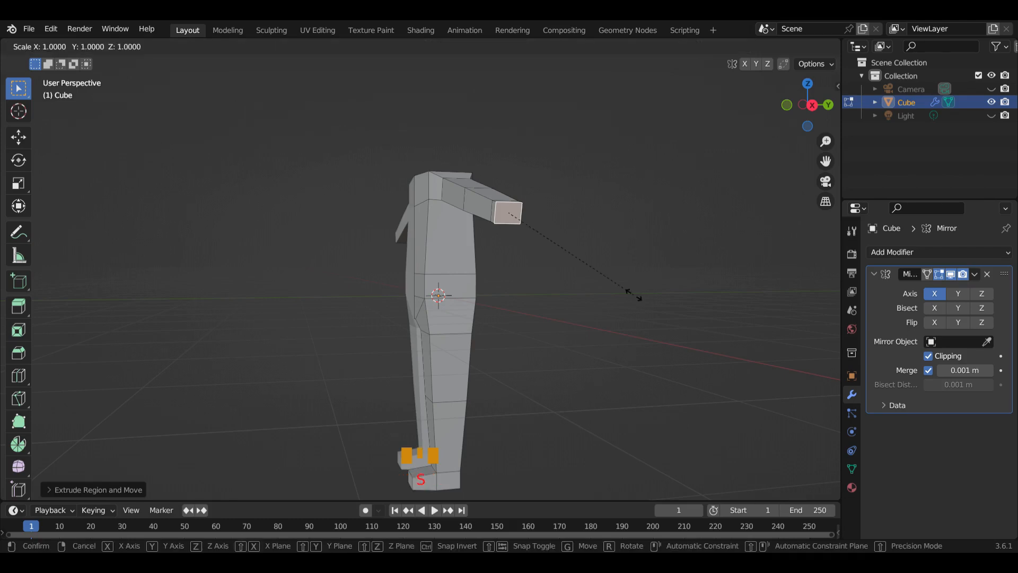
key("z")
left_click(586, 255)
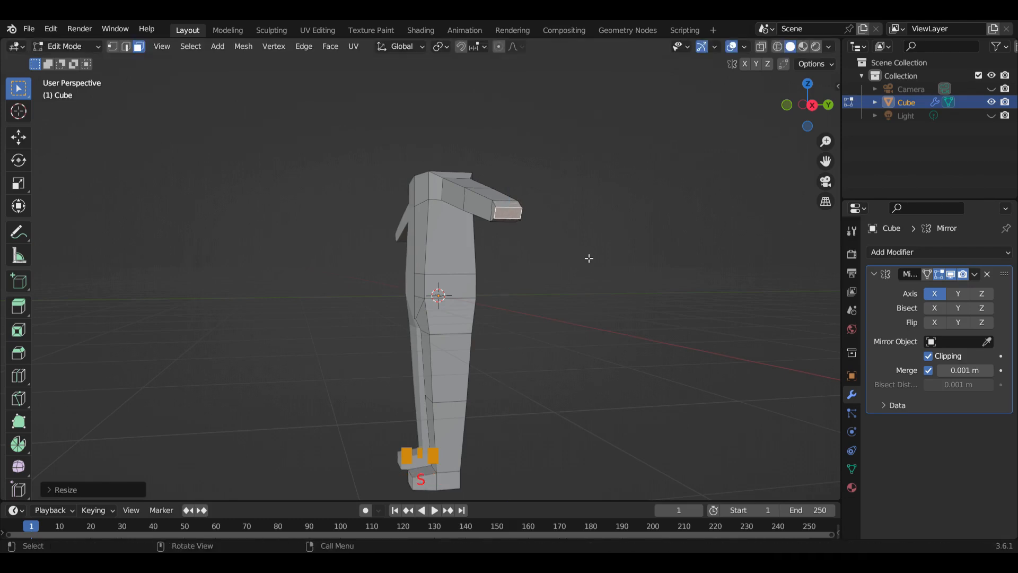
key("s")
key("y")
left_click(619, 260)
middle_click_drag(627, 263, 600, 284)
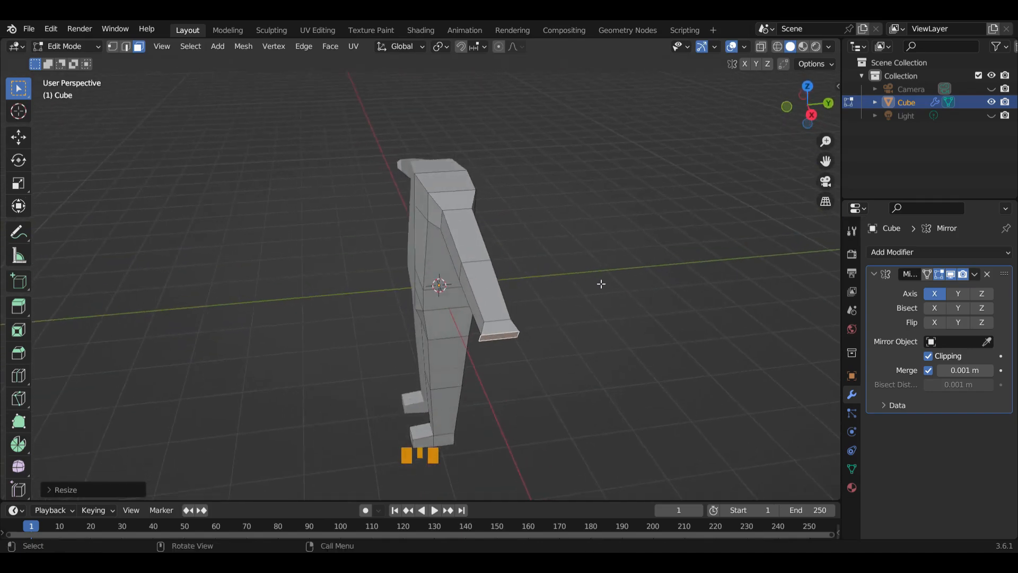
Scale the hand's end face along Y to adjust the hand's width
key("s")
key("y")
left_click(662, 330)
In front view, extrude the hand's end face about 0.37 m outward to lengthen the hand
middle_click_drag(624, 335, 649, 330)
key("KP_1")
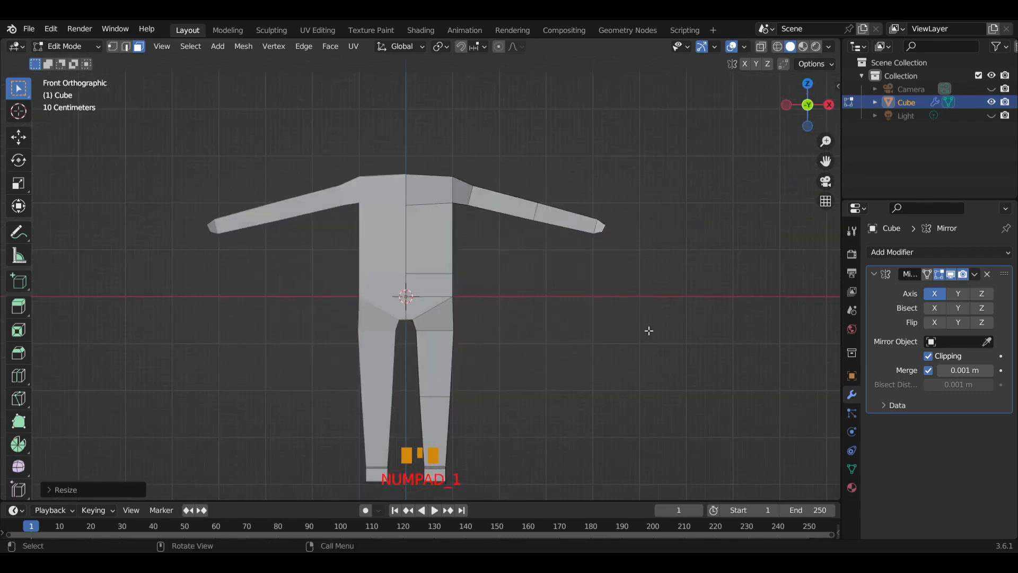
scroll(647, 318, "down", 1)
middle_click_drag(647, 309, 569, 301, "shift")
key("e")
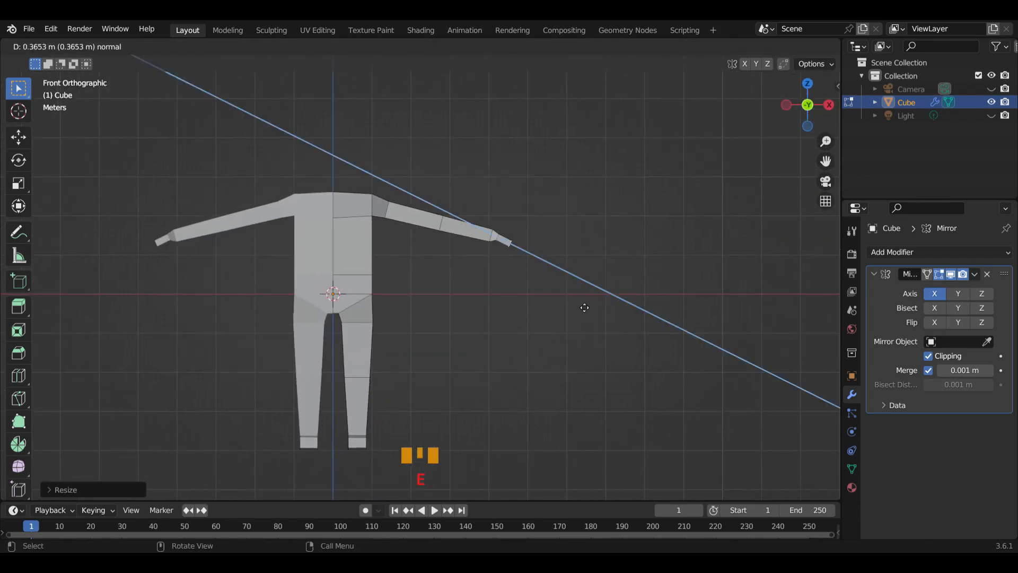
left_click(583, 304)
Extrude the torso's top face in place and scale it to about 0.43 to start the neck base
middle_click_drag(450, 264, 408, 318, "shift")
left_click(411, 182)
scroll(456, 230, "up", 3)
middle_click_drag(456, 230, 495, 270, "shift")
scroll(540, 317, "down", 2)
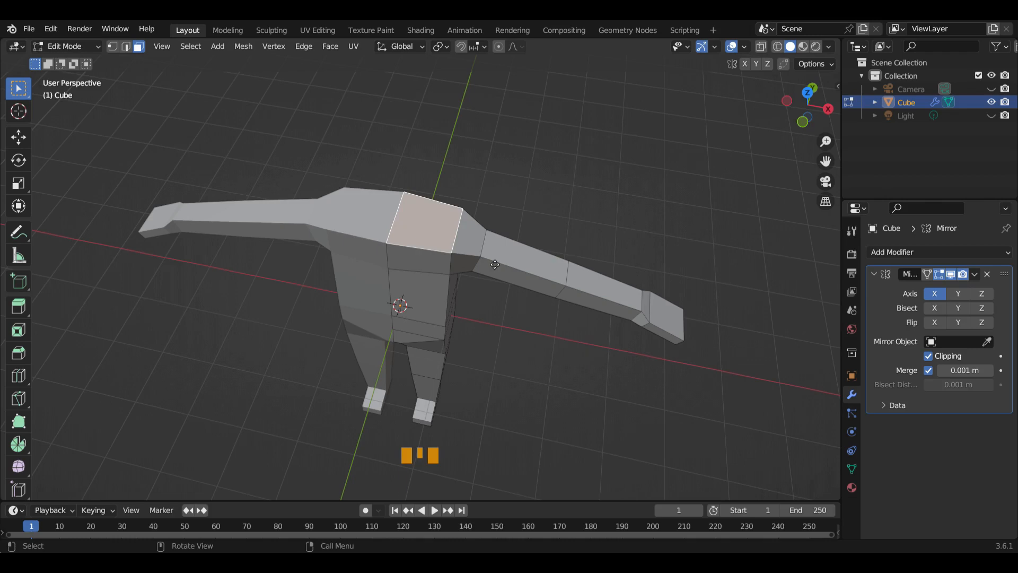
key("e")
right_click(484, 244)
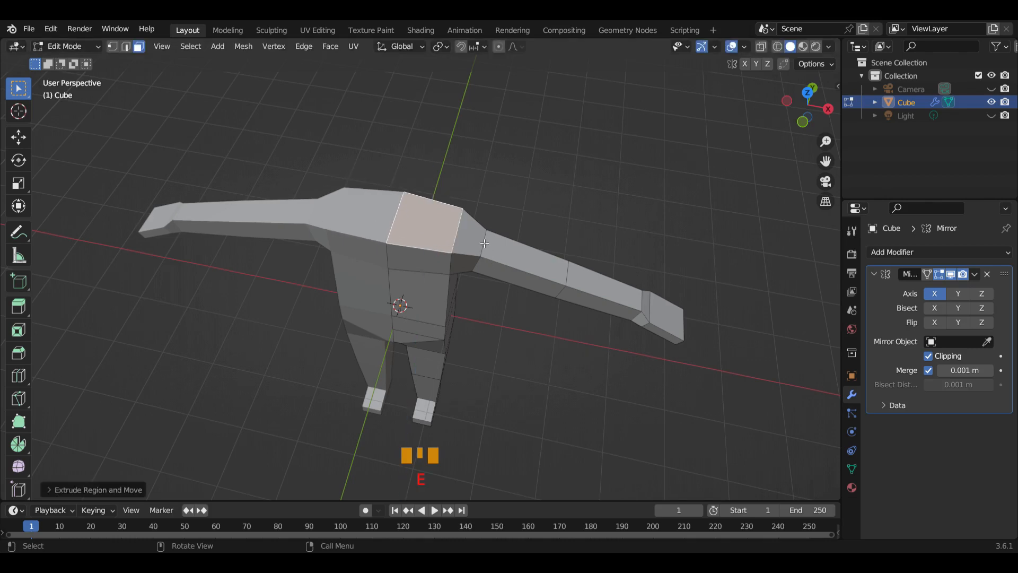
key("s")
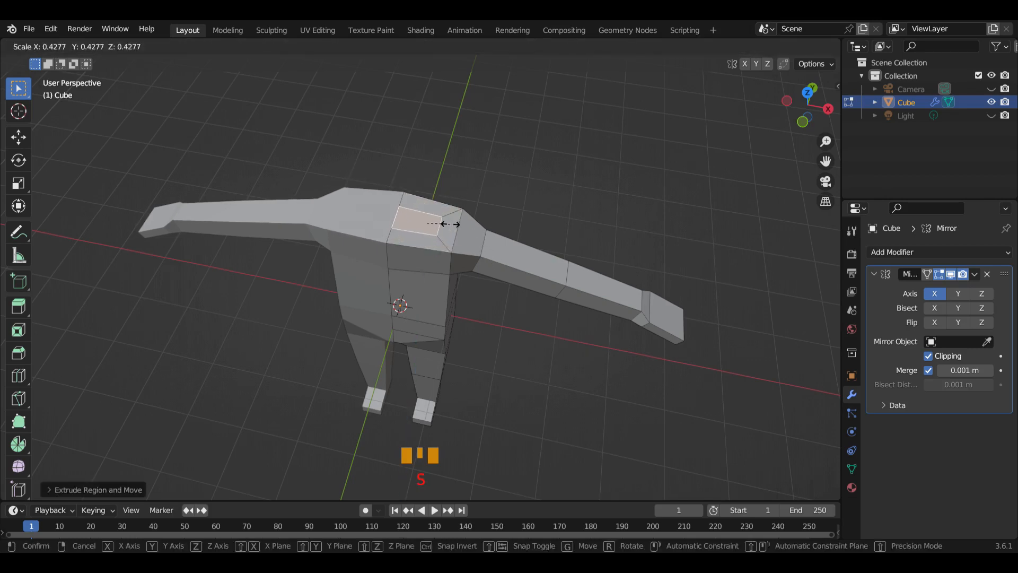
left_click(451, 224)
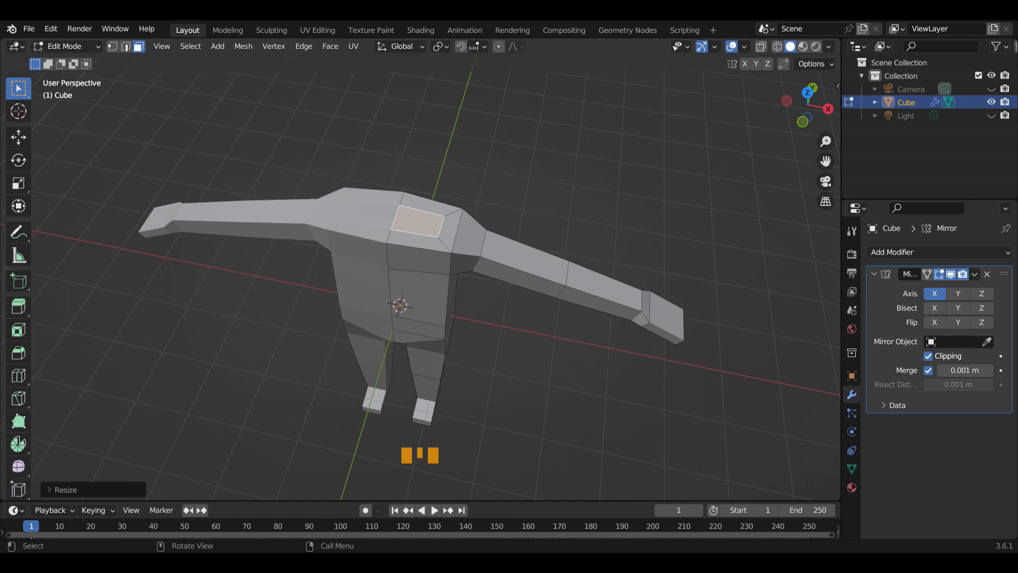
Narrow the neck base face by scaling it to about 0.24 along X
key("s")
key("x")
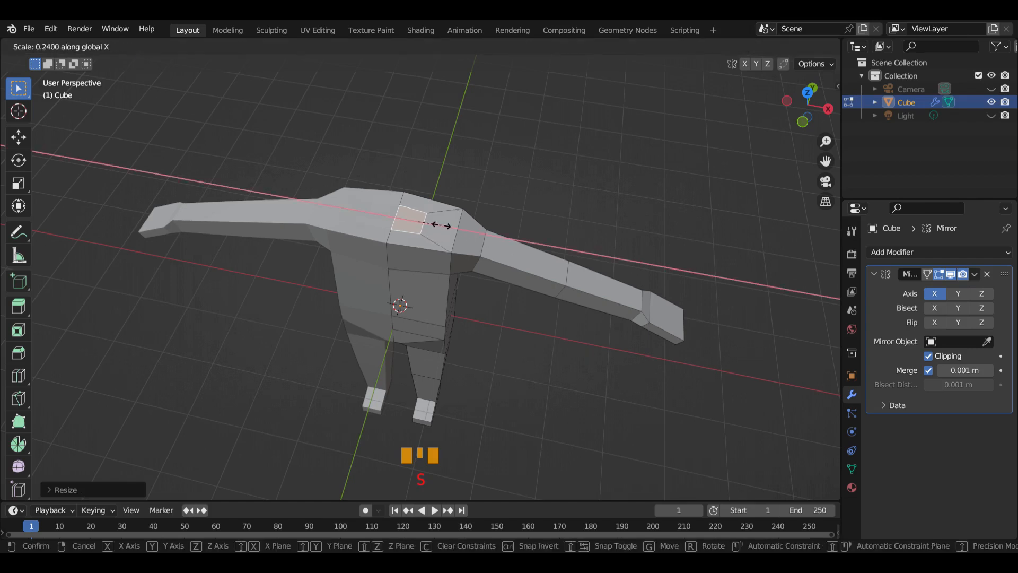
left_click(441, 225)
Move the neck base face slightly backward along Y and raise it along Z
middle_click_drag(476, 251, 432, 256)
key("g")
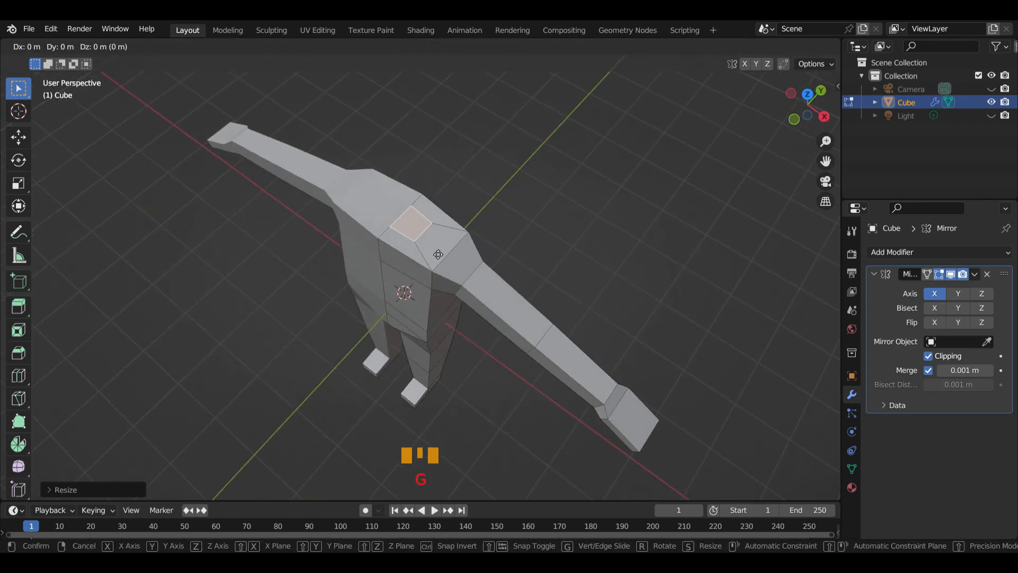
key("y")
left_click(442, 246)
middle_click_drag(442, 247, 519, 283)
key("g")
key("z")
left_click(505, 281)
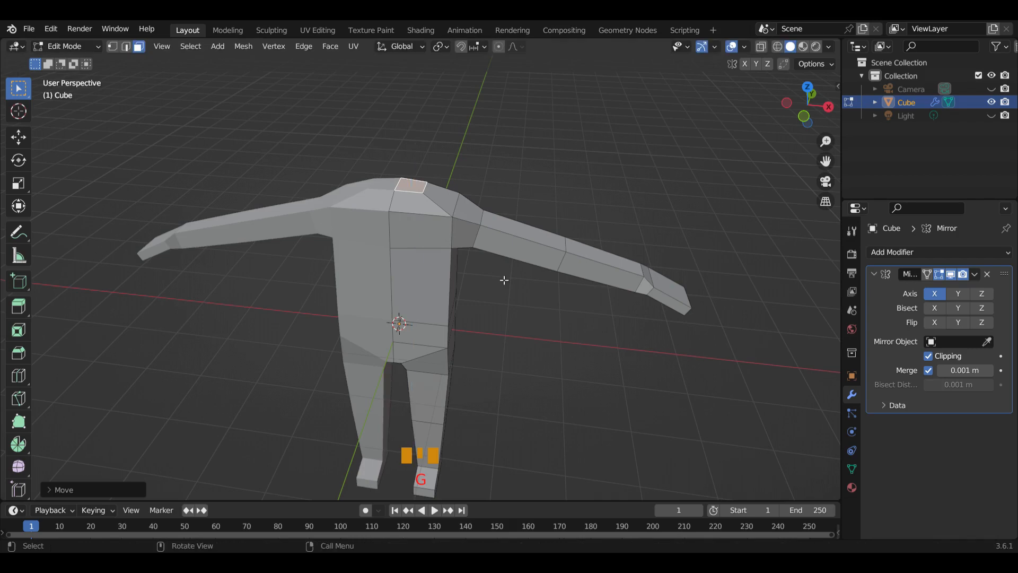
Extrude the neck base face upward to form the neck
middle_click_drag(506, 262, 472, 240)
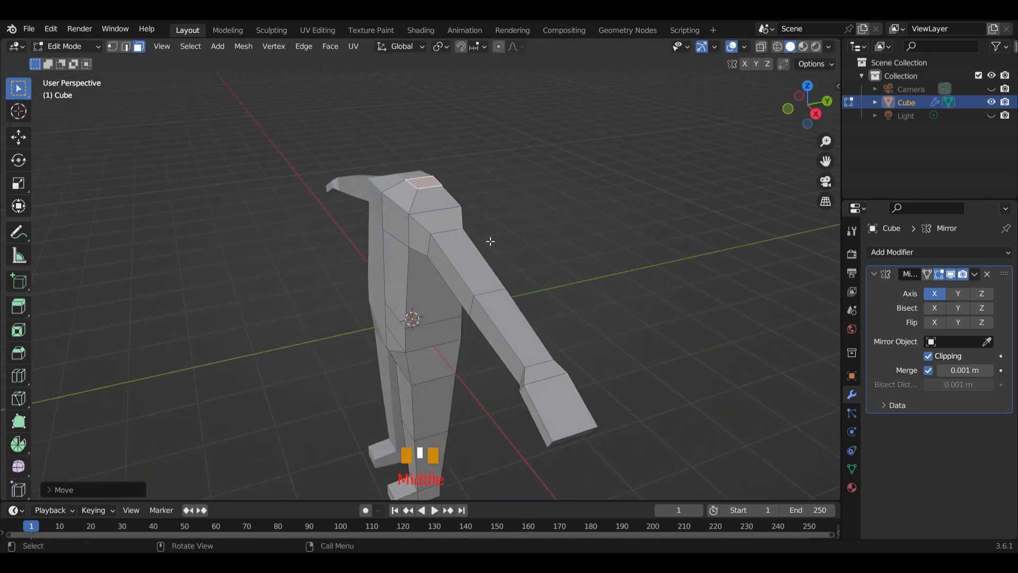
key("e")
left_click(483, 209)
Level the neck's top face by scaling it to 0 along Z
middle_click_drag(483, 209, 545, 202)
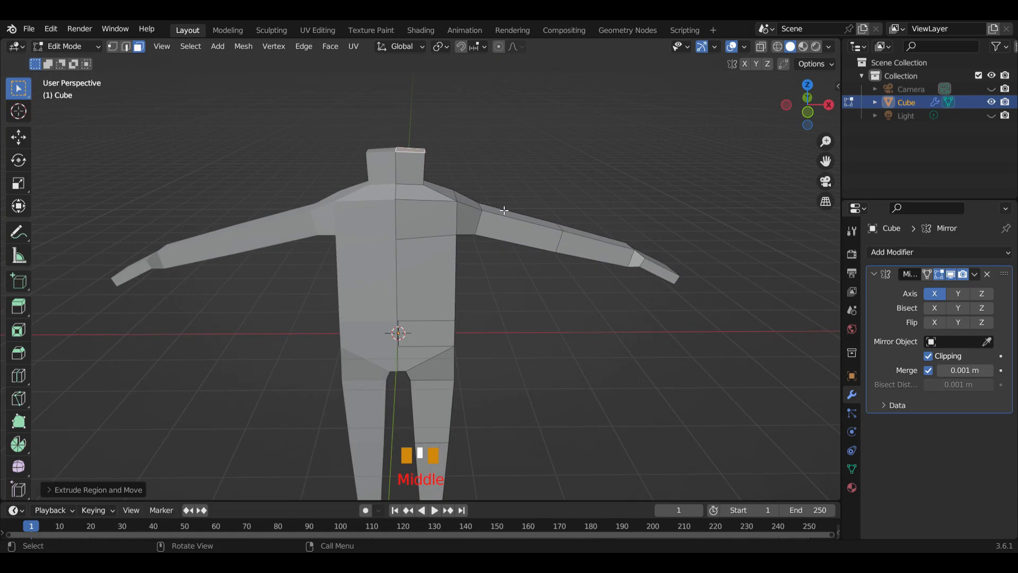
key("s")
type("z")
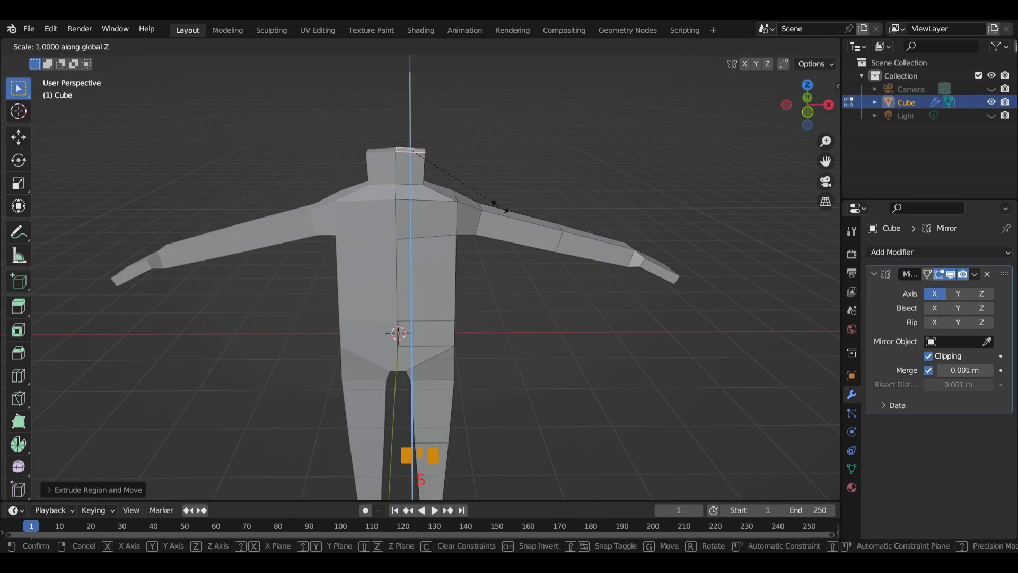
type("0")
key("Return")
In right view, extrude the neck's top face about 0.65 m upward and repeat the extrusion to form the head
scroll(508, 181, "up", 3)
scroll(532, 152, "down", 3)
middle_click_drag(532, 152, 524, 187, "shift")
key("KP_1")
middle_click_drag(477, 162, 479, 254, "shift")
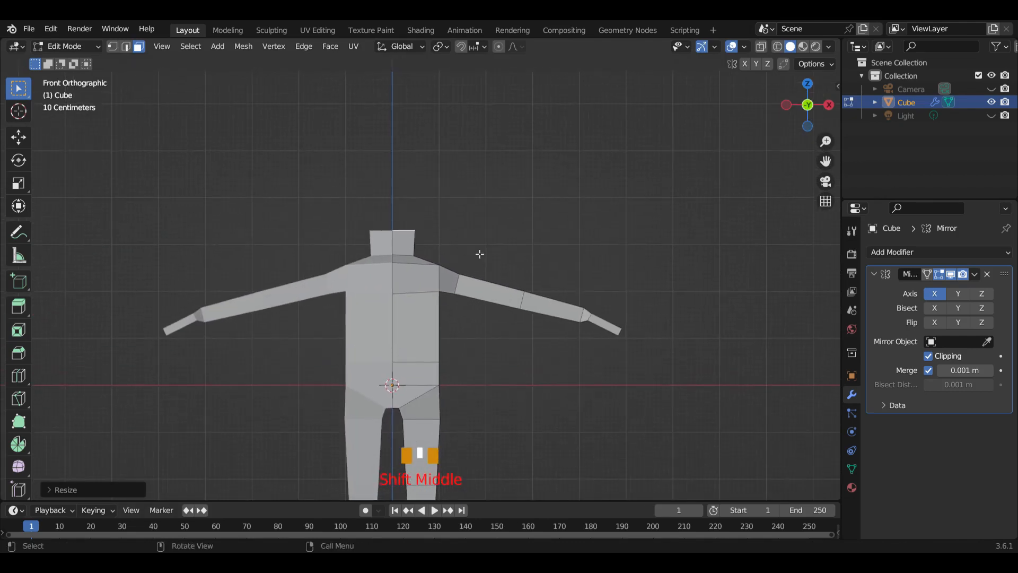
key("KP_3")
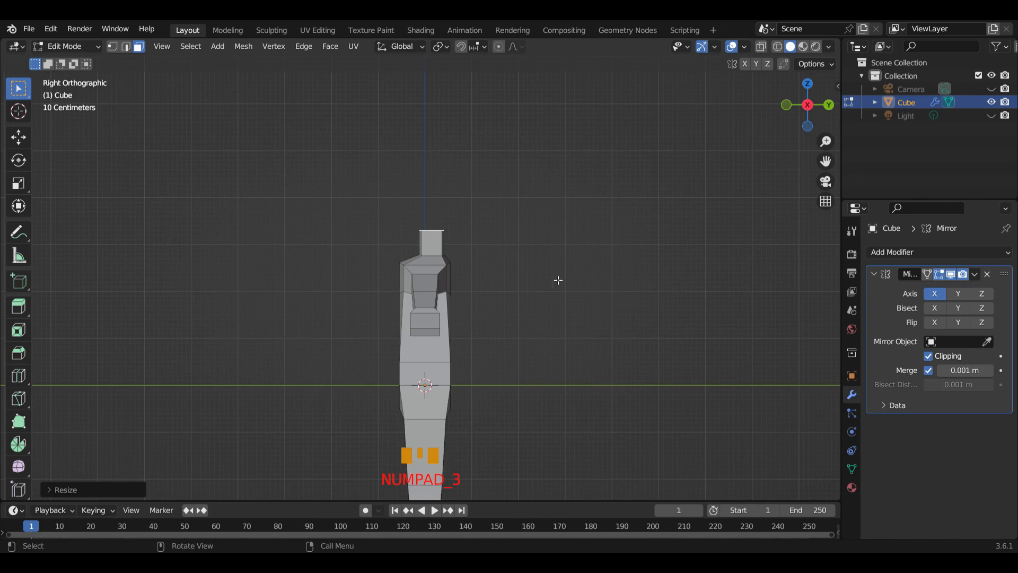
key("e")
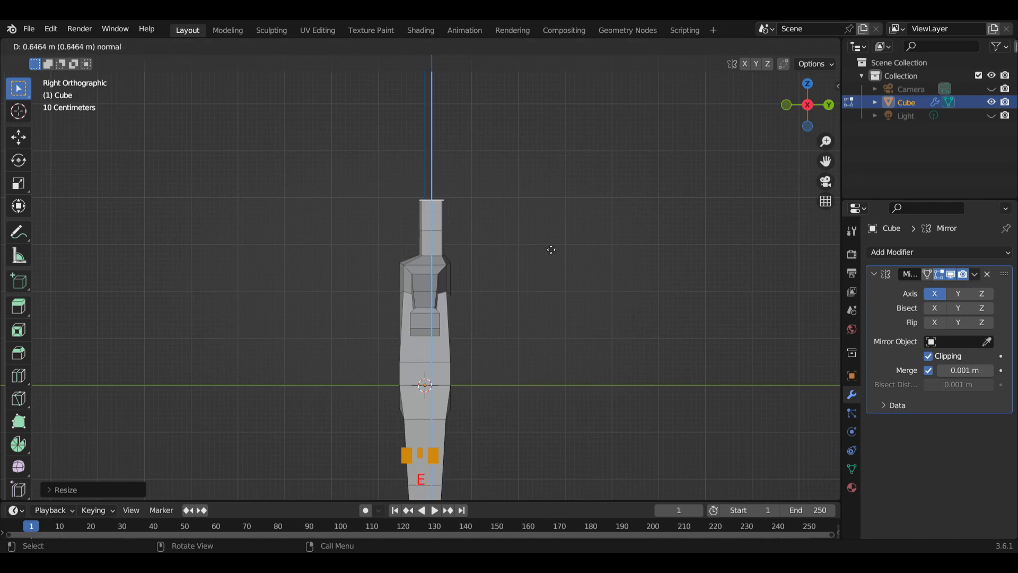
left_click(551, 250)
key("shift+r")
Select the head's two front faces and extrude them forward to form the face
middle_click_drag(550, 246, 530, 255)
left_click(410, 187, "shift")
left_click(407, 228, "shift")
middle_click_drag(407, 229, 469, 166)
key("e")
left_click(484, 261)
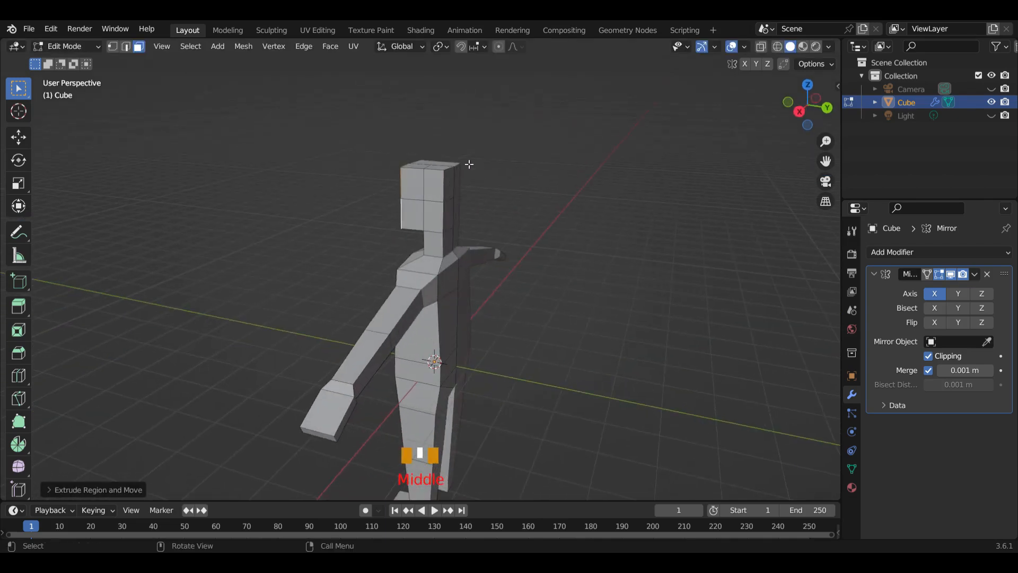
Move the head's upper back face backward along Y to deepen the skull
left_click(453, 192)
middle_click_drag(518, 217, 539, 219)
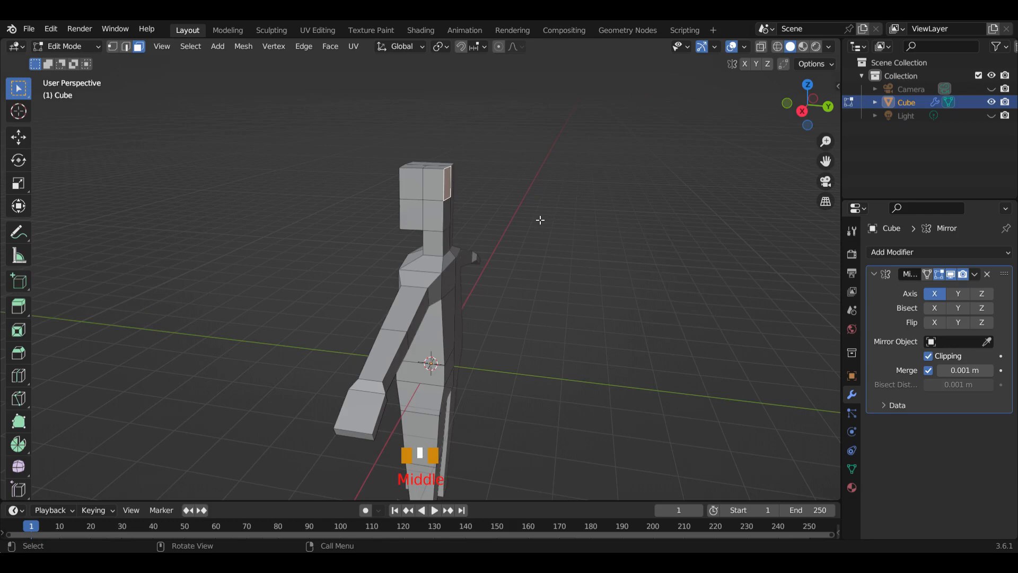
key("g")
key("y")
left_click(550, 221)
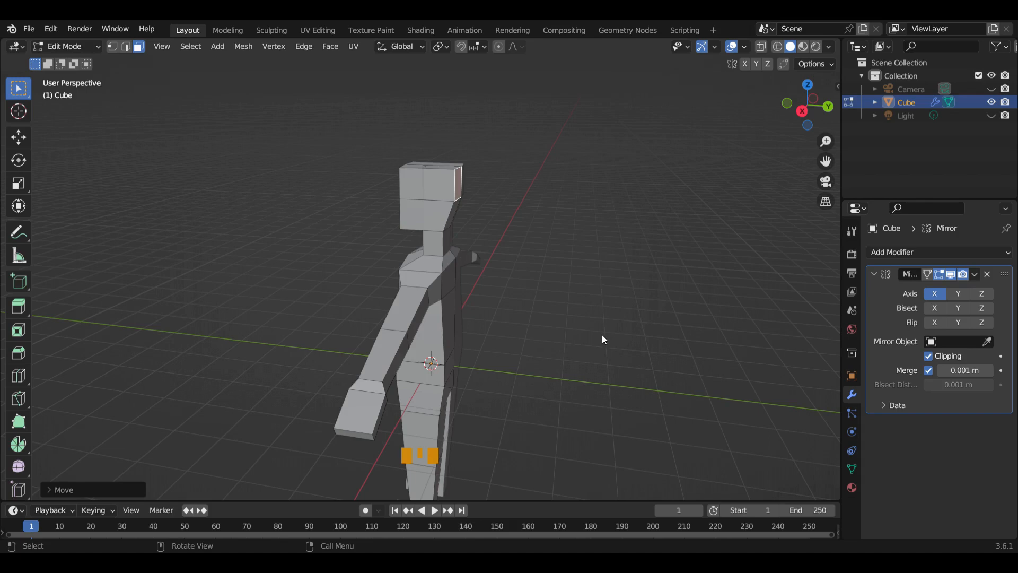
Select the head's two front faces and scale them down to about 0.79 in front view
left_click(493, 203)
middle_click_drag(426, 216, 436, 200)
left_click(395, 196)
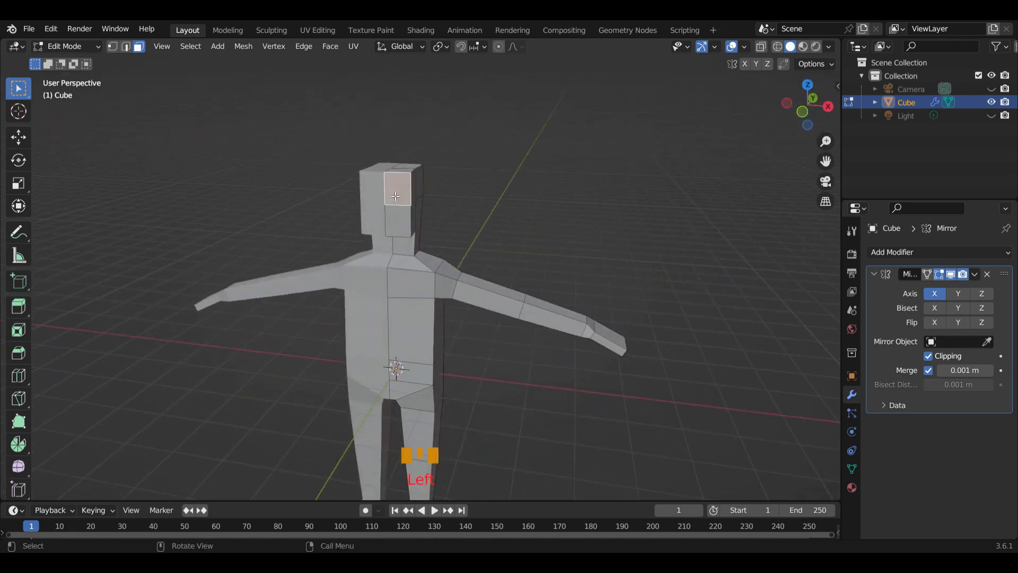
left_click(400, 220, "shift")
key("KP_1")
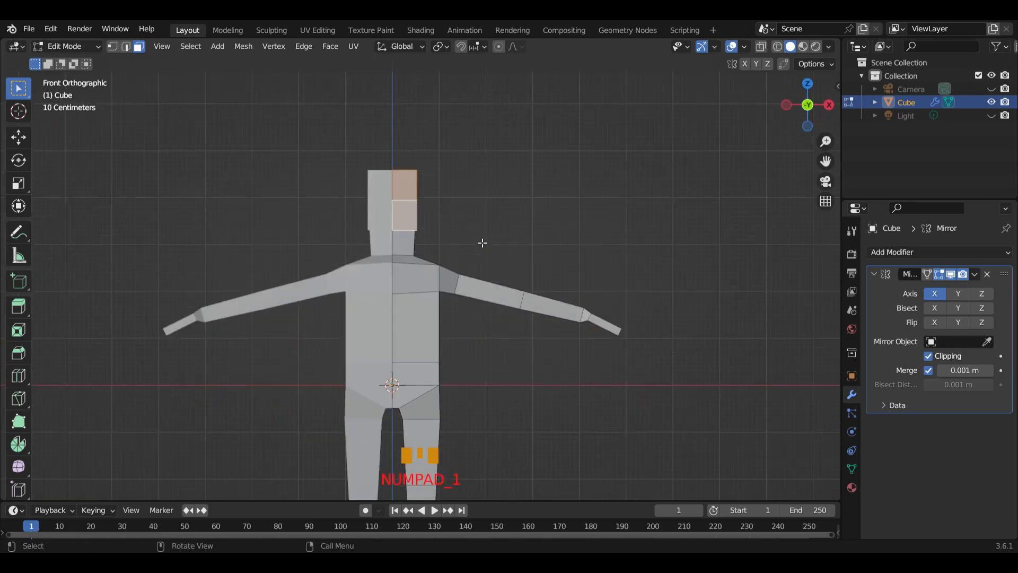
scroll(482, 243, "up", 3)
middle_click_drag(501, 243, 567, 312, "shift")
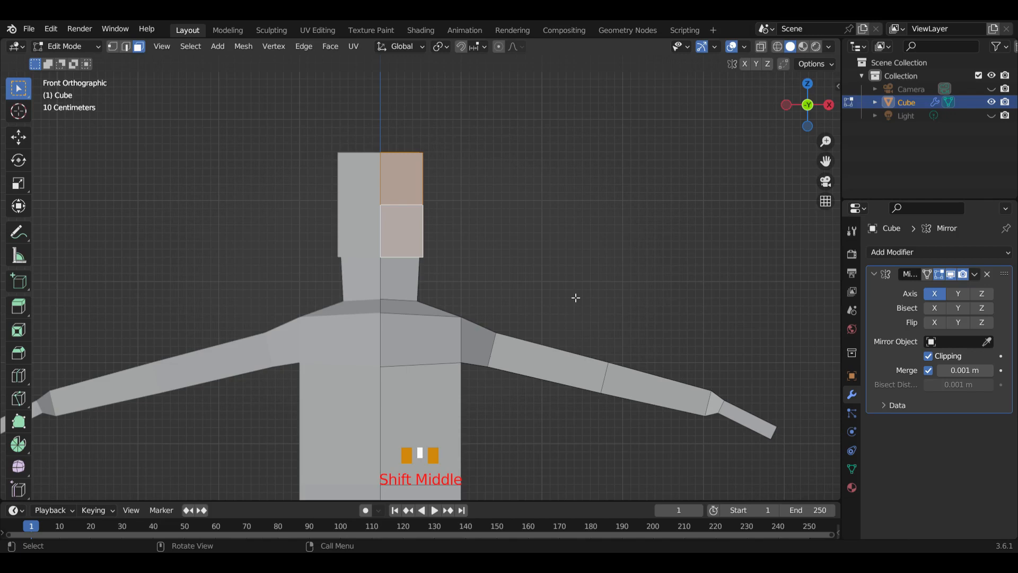
key("s")
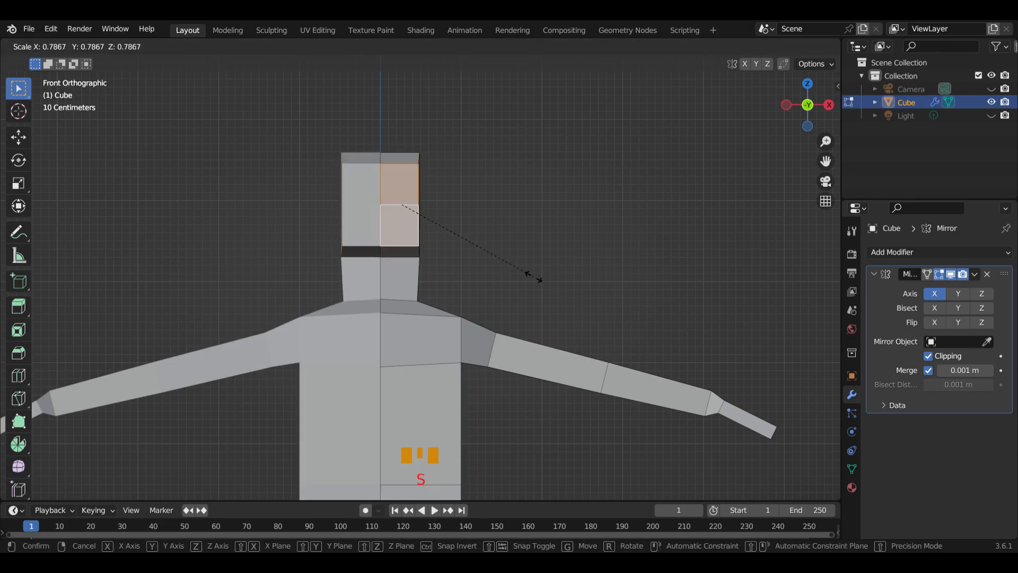
left_click(533, 276)
Narrow the head's front faces by scaling them to about 0.8 along X
key("s")
key("x")
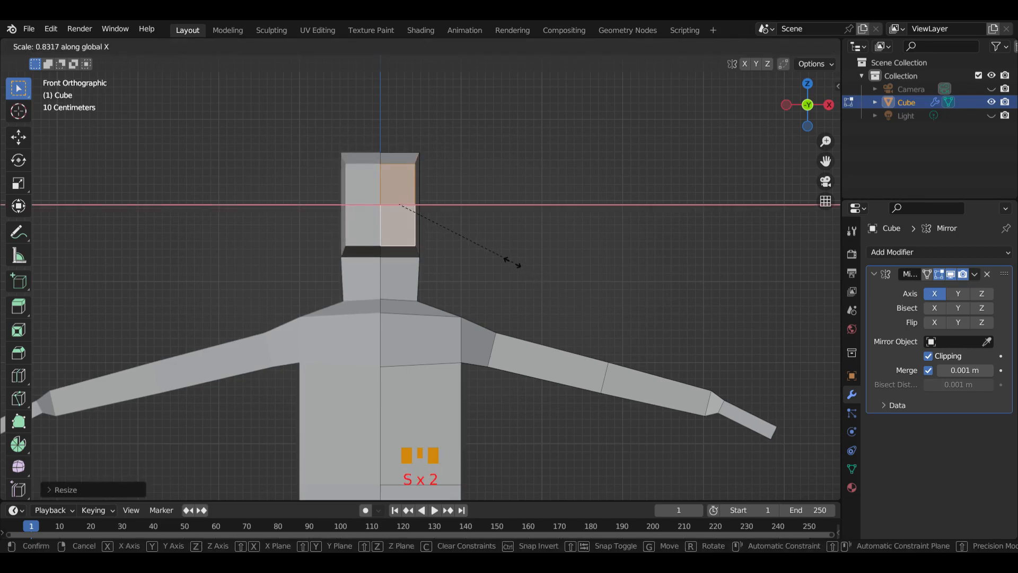
left_click(506, 260)
In front view, rotate the head's top face so it slopes down toward the side
middle_click_drag(447, 180, 449, 244)
left_click(395, 155)
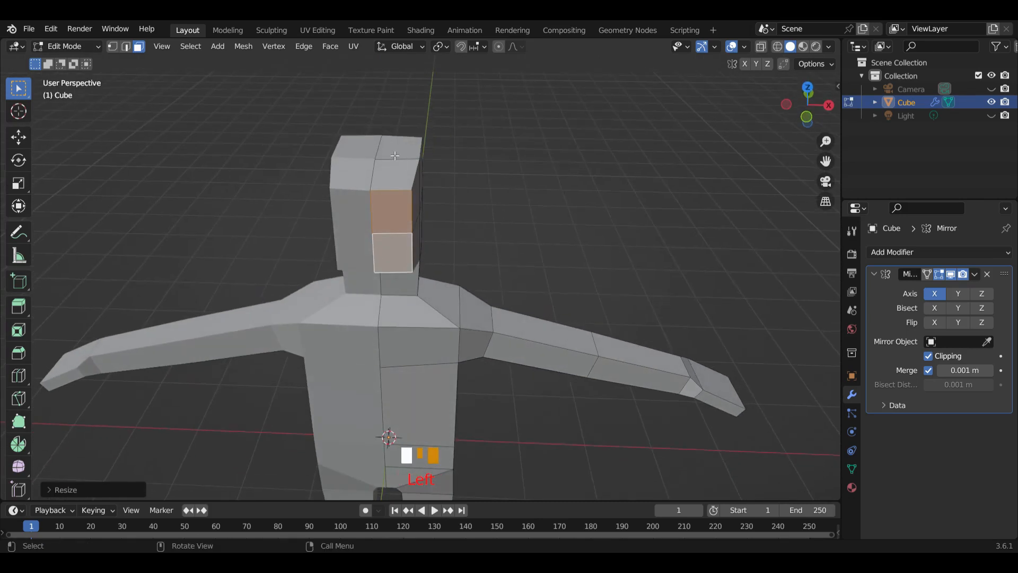
key("KP_1")
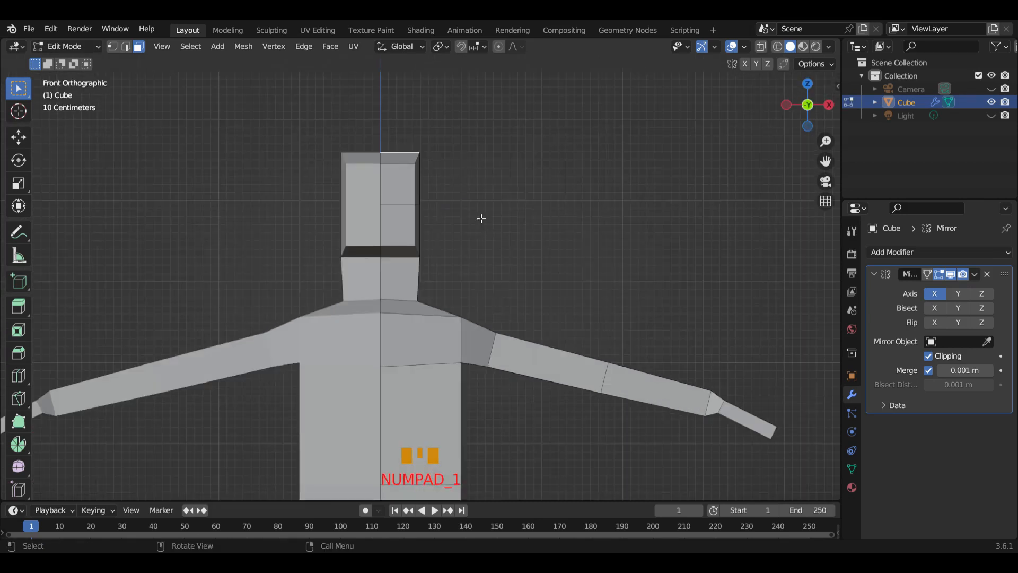
key("r")
left_click(485, 246)
Rotate the face under the chin about 12° so its outer edge rises
left_click(397, 253)
key("r")
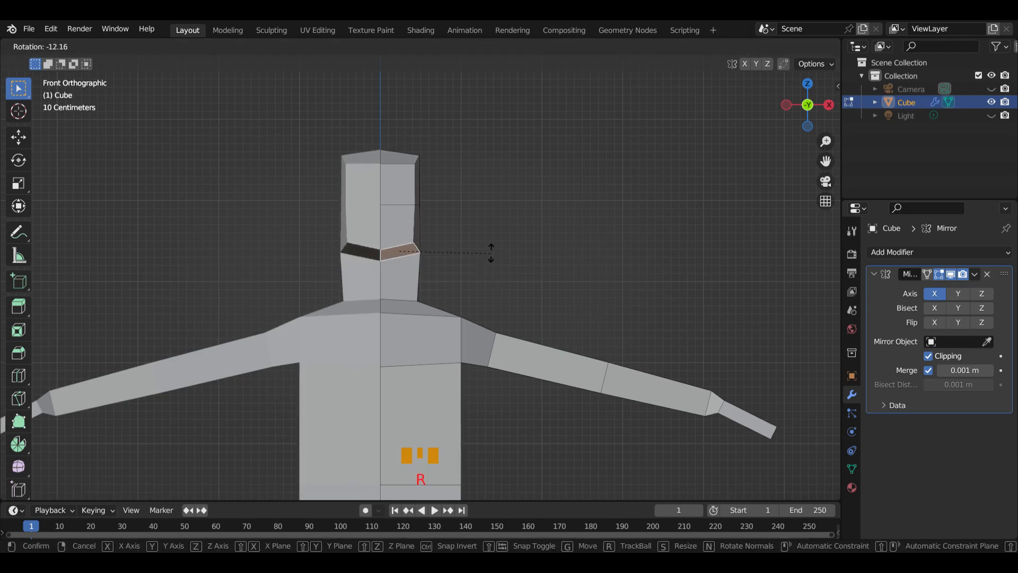
left_click(493, 248)
Return to Object Mode and add a Subdivision Surface modifier to the body
middle_click_drag(493, 250, 546, 284)
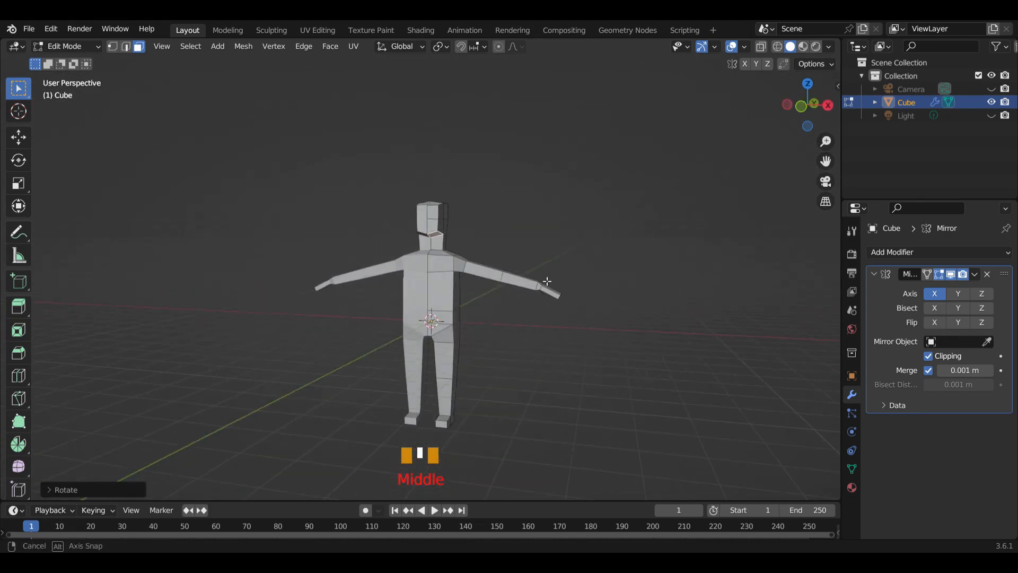
left_click(100, 46)
left_click(80, 61)
middle_click_drag(463, 312, 513, 320)
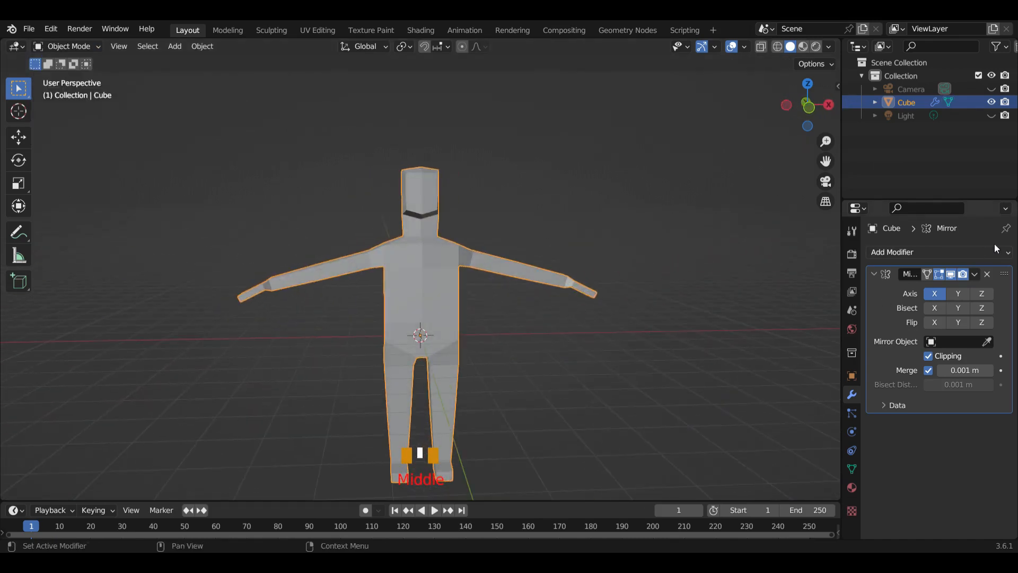
left_click(1009, 257)
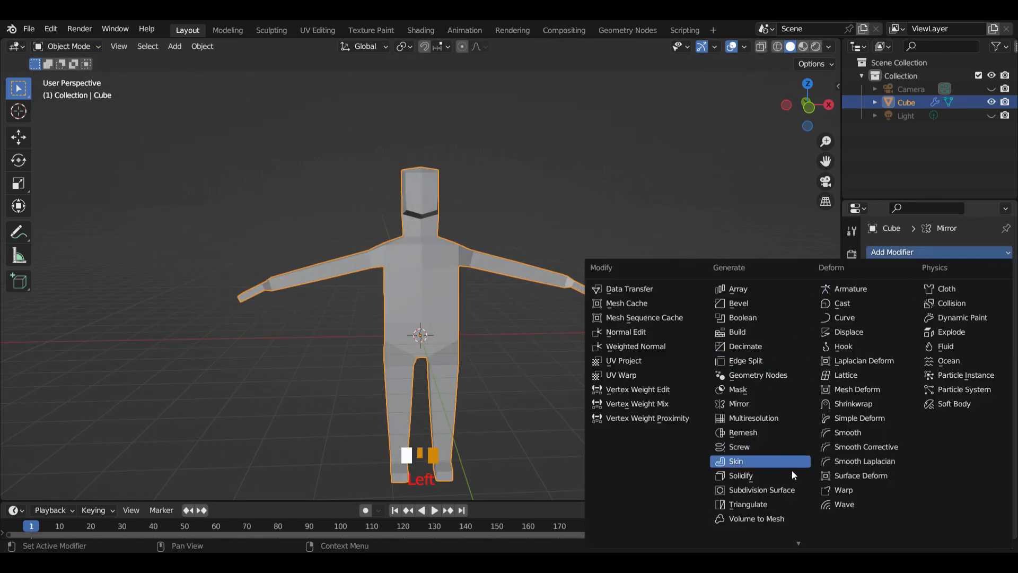
left_click(791, 490)
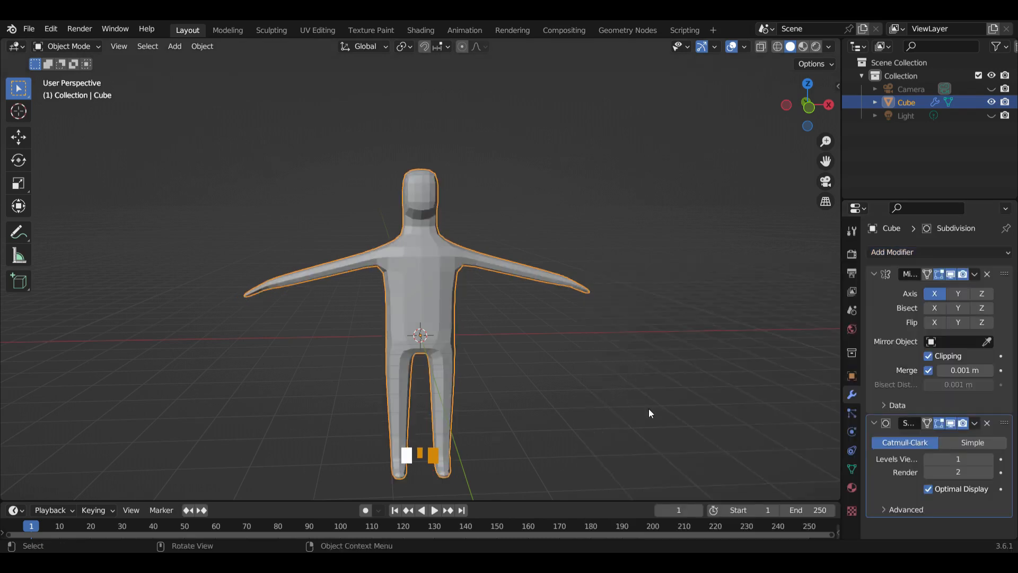
Set the Subdivision Surface modifier's viewport levels to 3
mouse_move(572, 334)
middle_mouse_down()
mouse_move(415, 335)
mouse_move(284, 313)
mouse_move(290, 340)
mouse_move(356, 347)
mouse_move(573, 345)
middle_mouse_up()
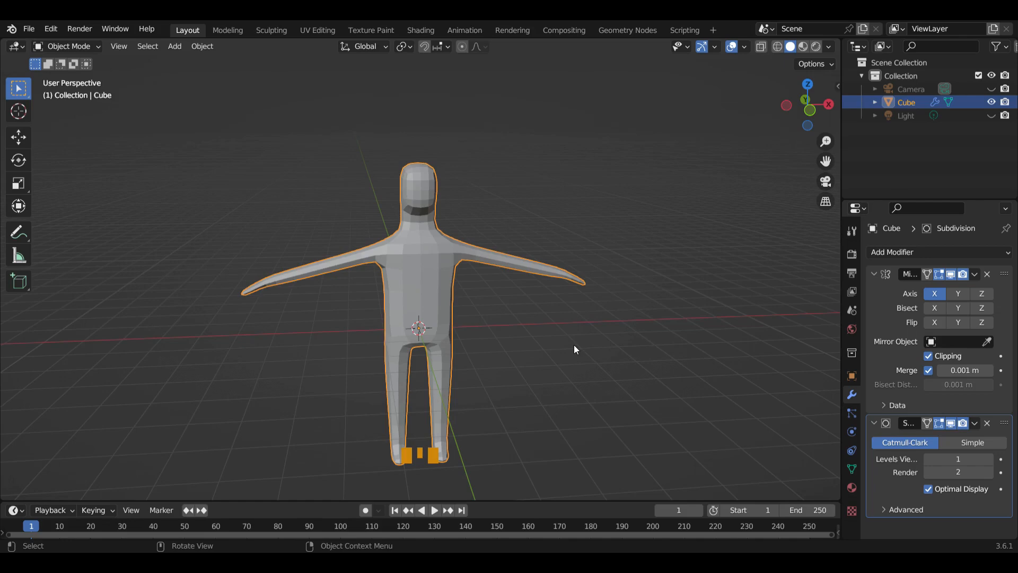
key("KP_1")
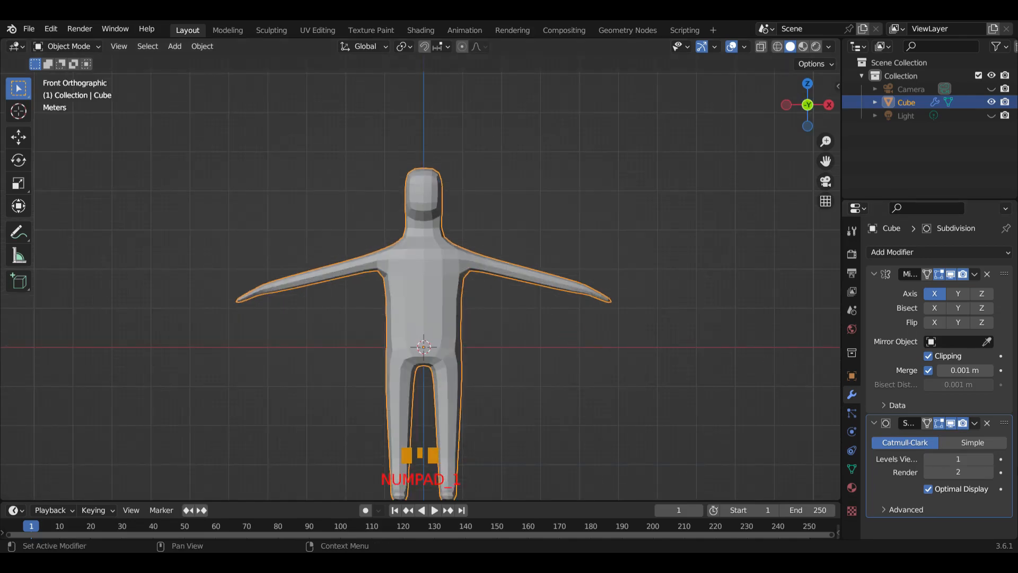
left_click(991, 457)
left_click(990, 457)
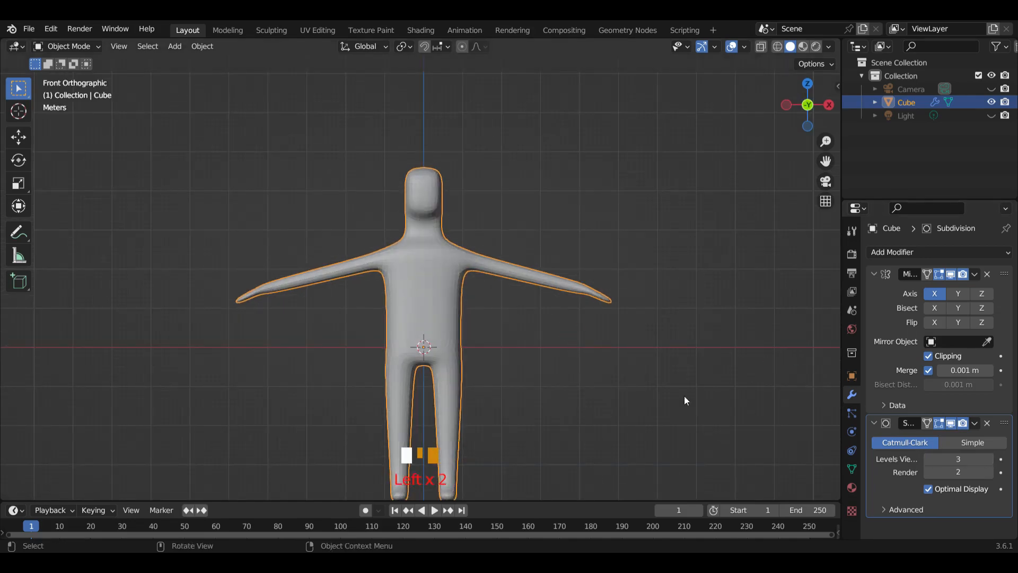
Switch the body to Edit Mode and turn on the Subdivision Surface modifier's on-cage display
scroll(514, 281, "up", 4)
scroll(457, 254, "down", 2)
middle_click_drag(458, 255, 428, 245, "shift")
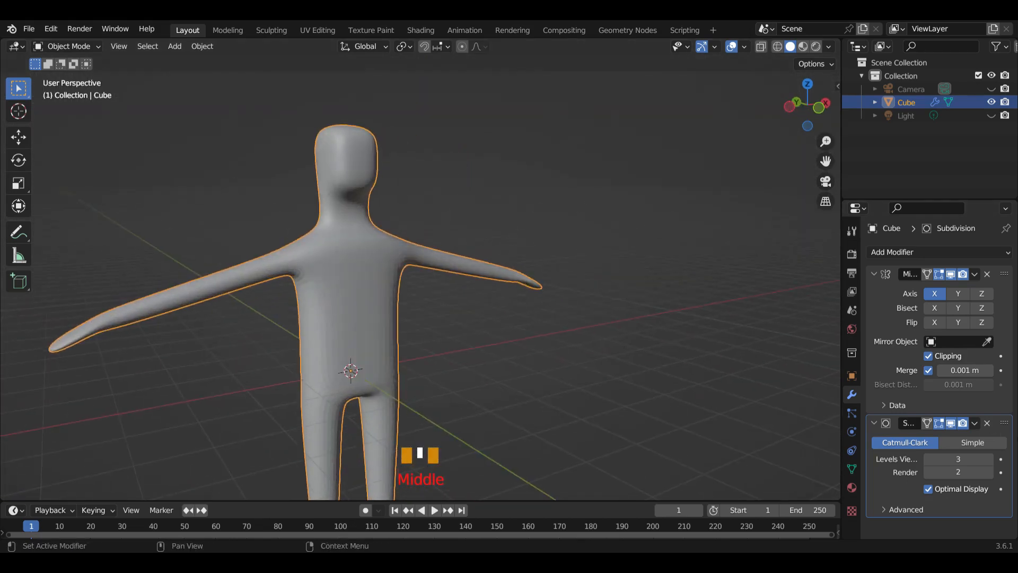
left_click(96, 47)
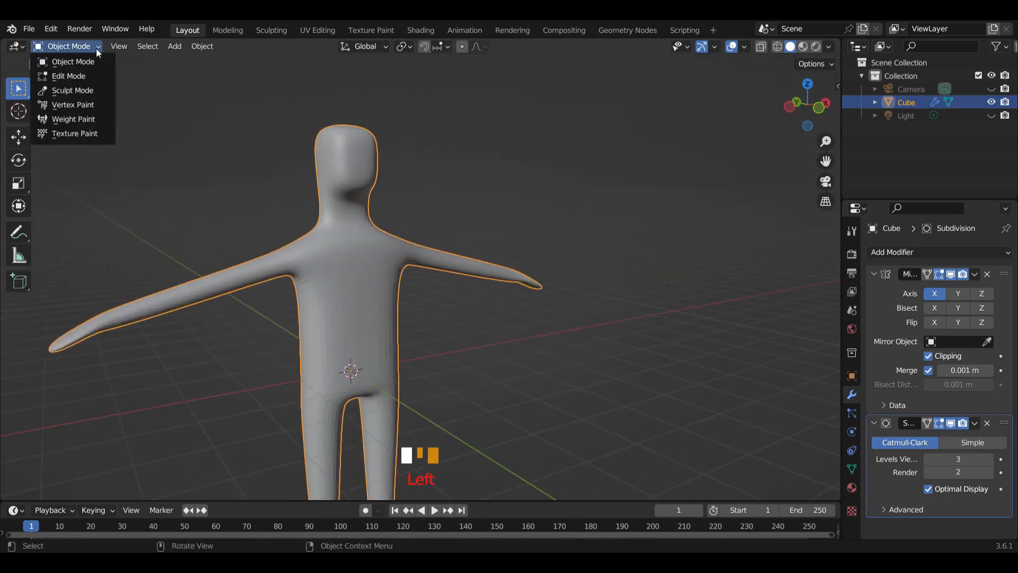
left_click(83, 74)
middle_click_drag(637, 337, 590, 341)
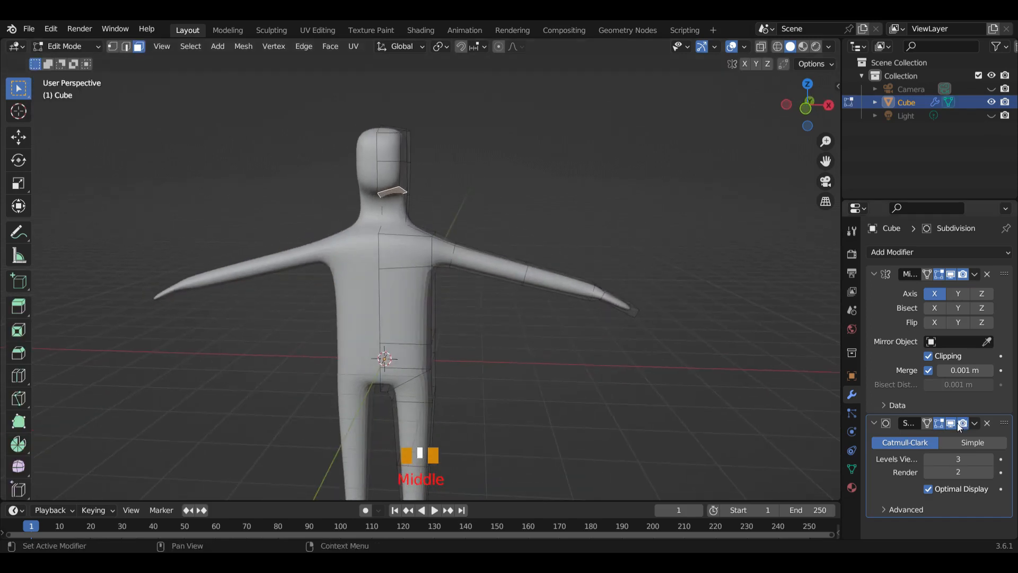
left_click(926, 423)
In front view with edge selection, select the edge loop at the base of the neck and scale it inward along X
scroll(407, 234, "up", 3)
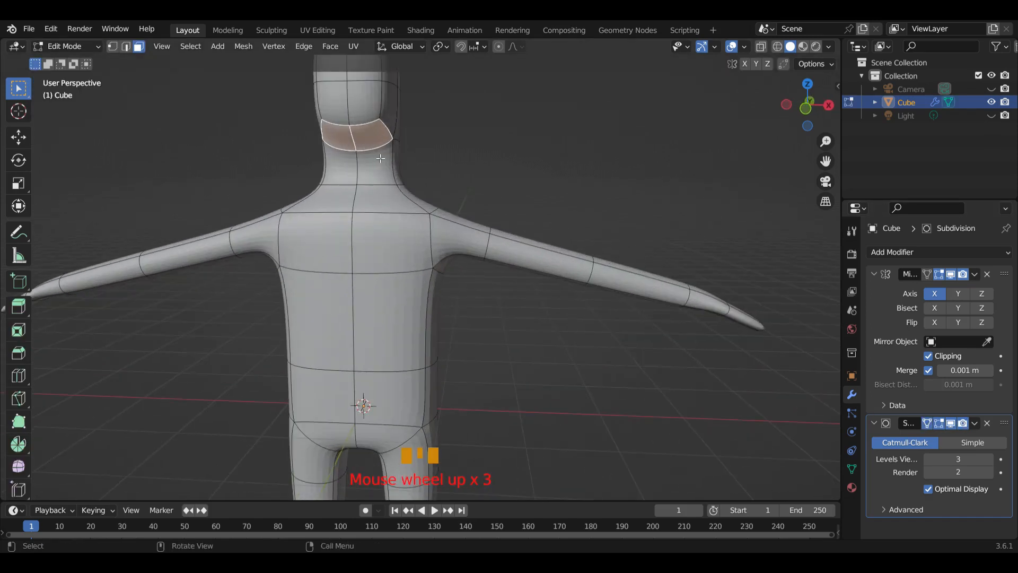
key("KP_1")
scroll(416, 209, "down", 3)
middle_click_drag(415, 209, 389, 269, "shift")
scroll(403, 225, "up", 2)
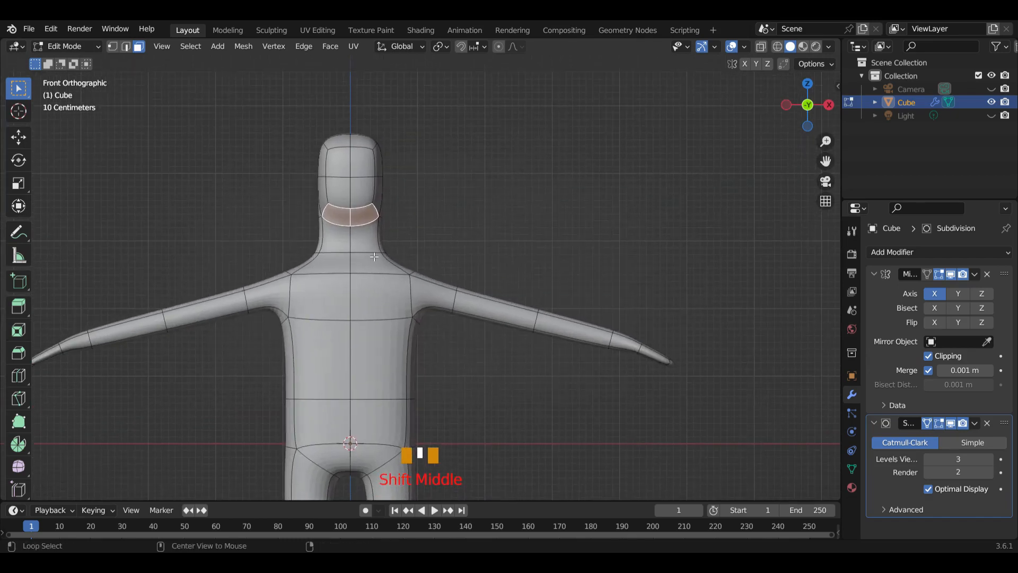
left_click(374, 257, "alt")
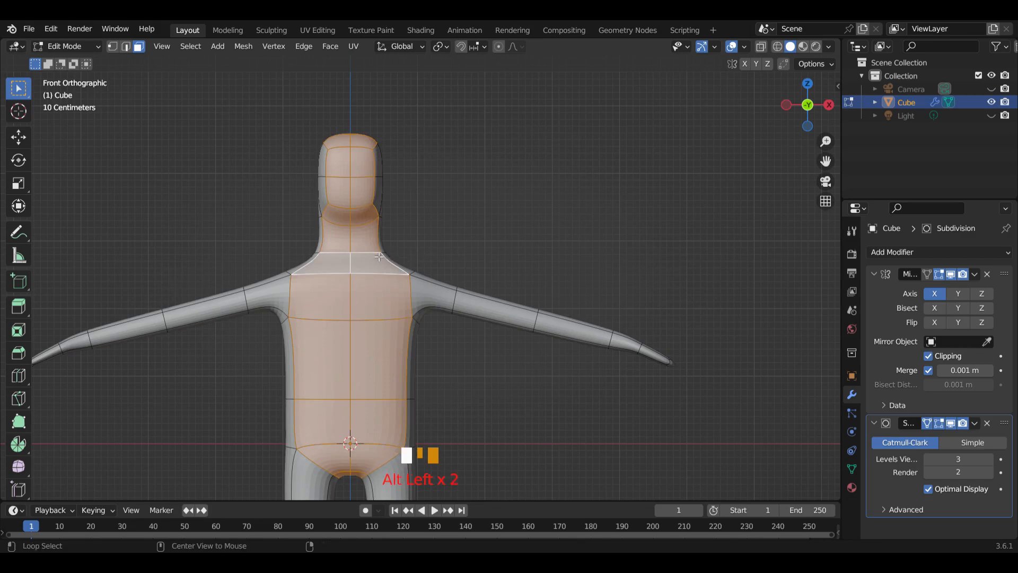
left_click(111, 46)
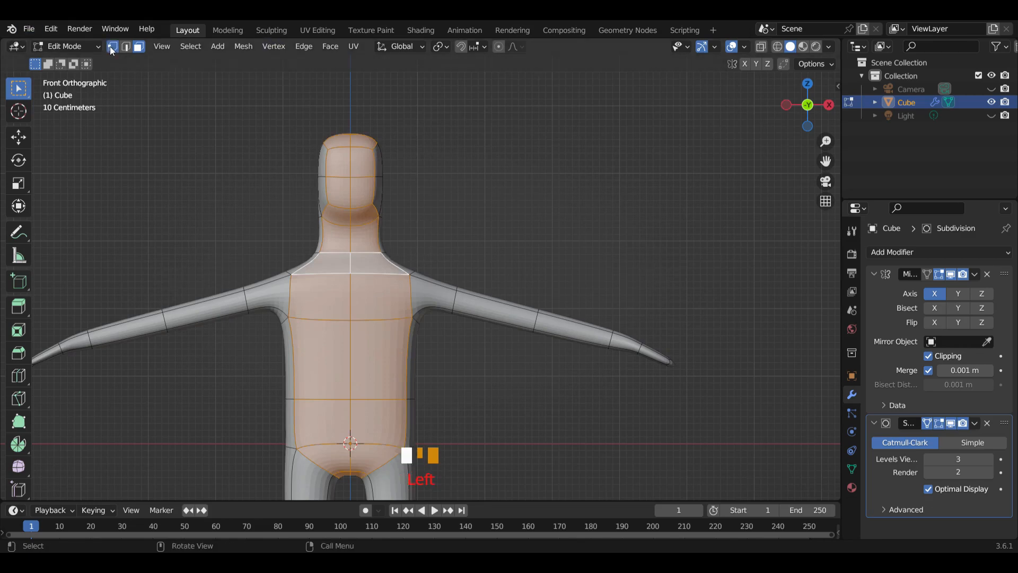
left_click(126, 47)
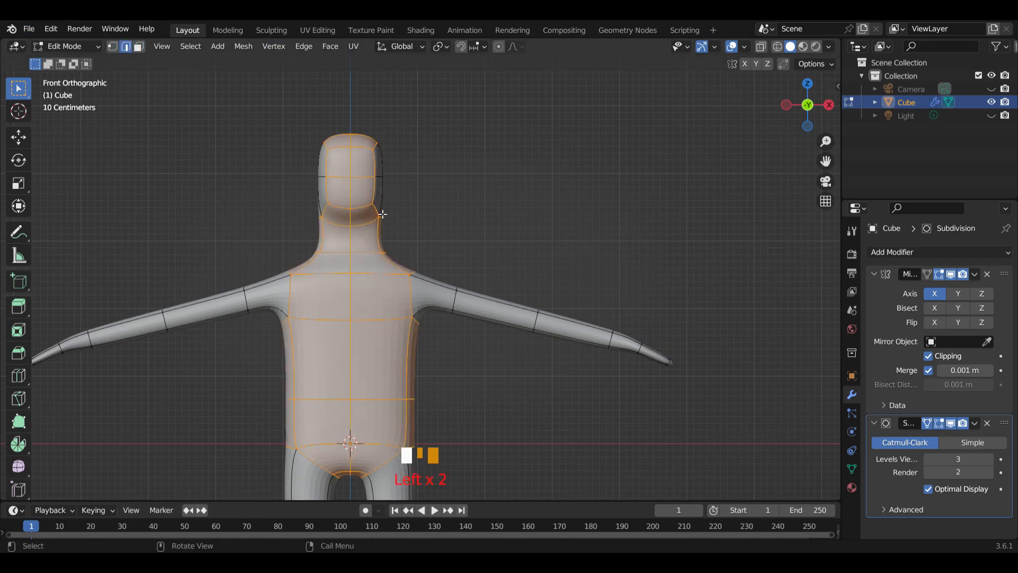
left_click(373, 253, "alt")
scroll(457, 263, "up", 3)
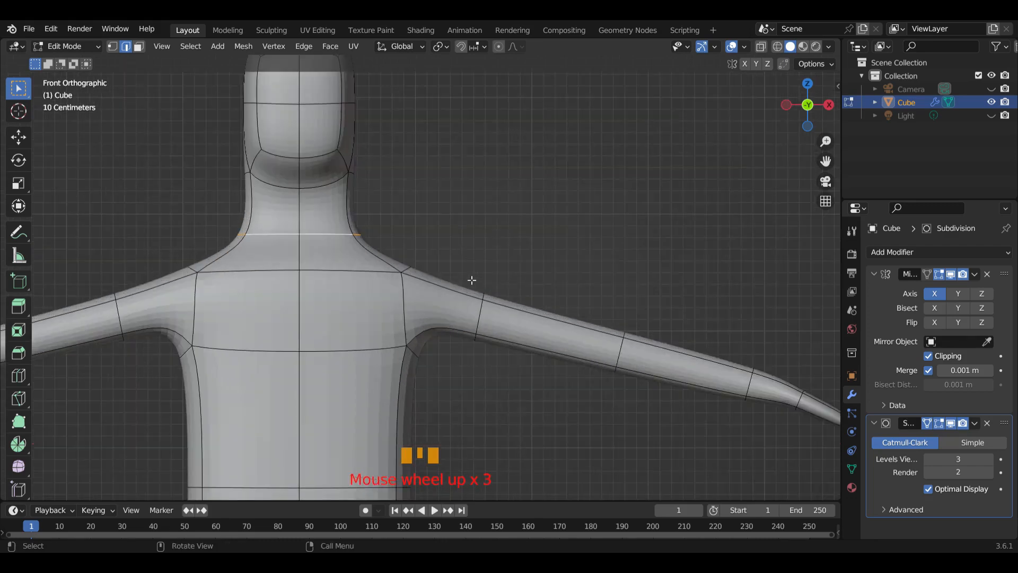
key("s")
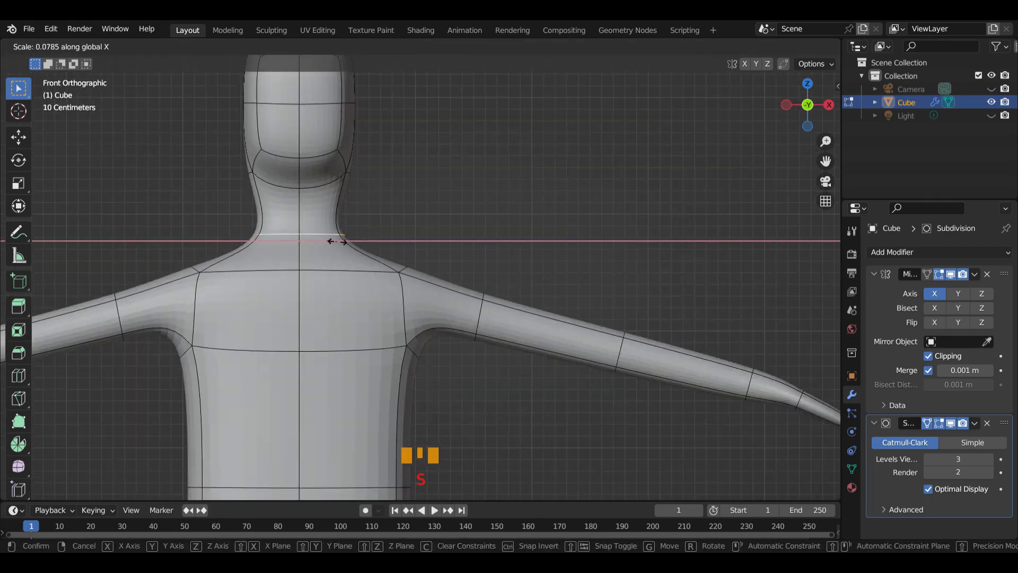
left_click(346, 239)
Add a loop cut around the neck just above its base and scale it narrower along X
key("ctrl+r")
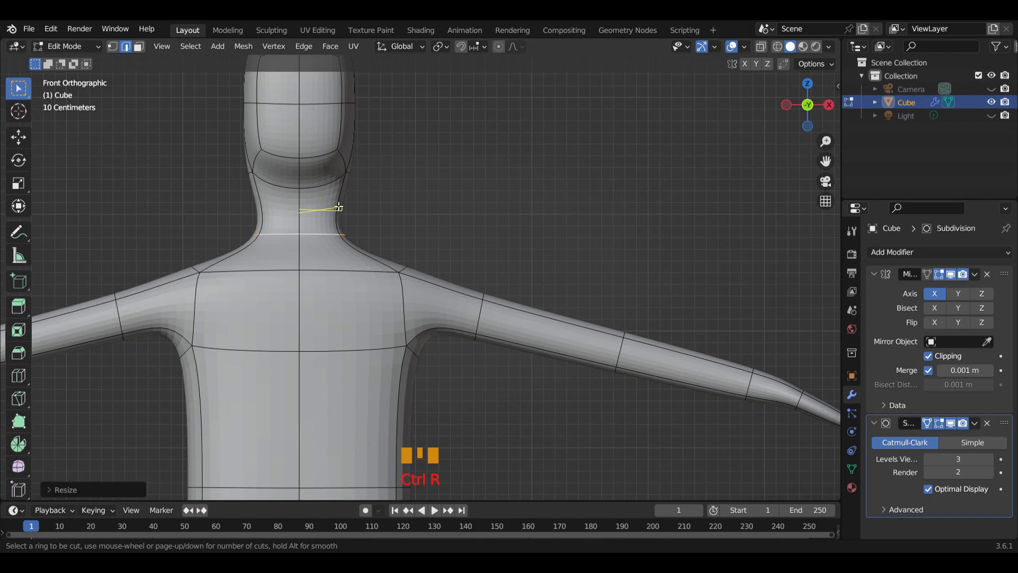
left_click(339, 206)
left_click(339, 205)
key("s")
key("x")
left_click(424, 199)
Examine the character's proportions from the front and at an angle, both with and without the edit cage
middle_click_drag(423, 200, 711, 337)
scroll(345, 239, "down", 4)
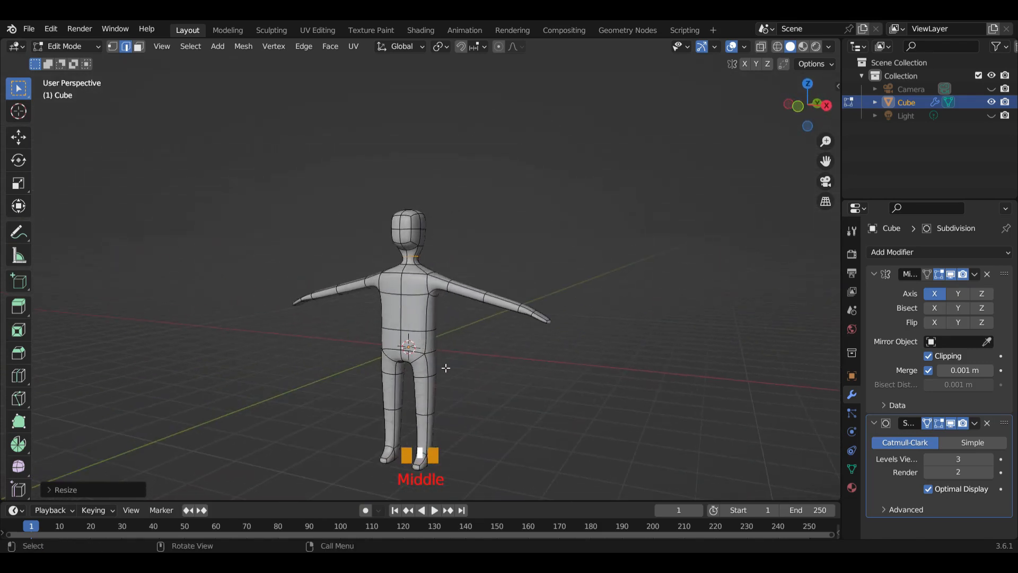
scroll(446, 364, "up", 4)
scroll(514, 346, "down", 4)
middle_click_drag(477, 313, 522, 296)
key("KP_1")
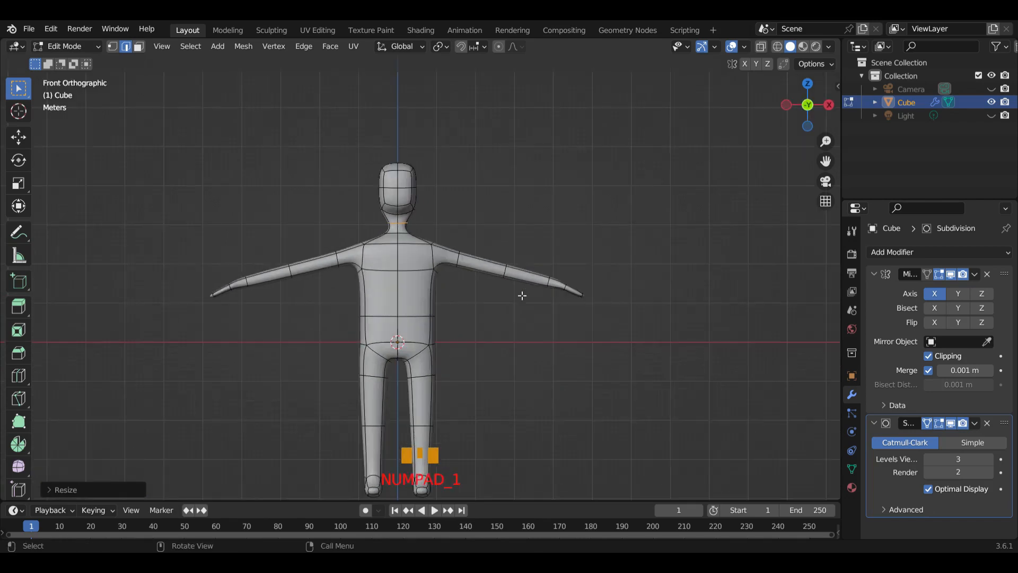
key("Tab")
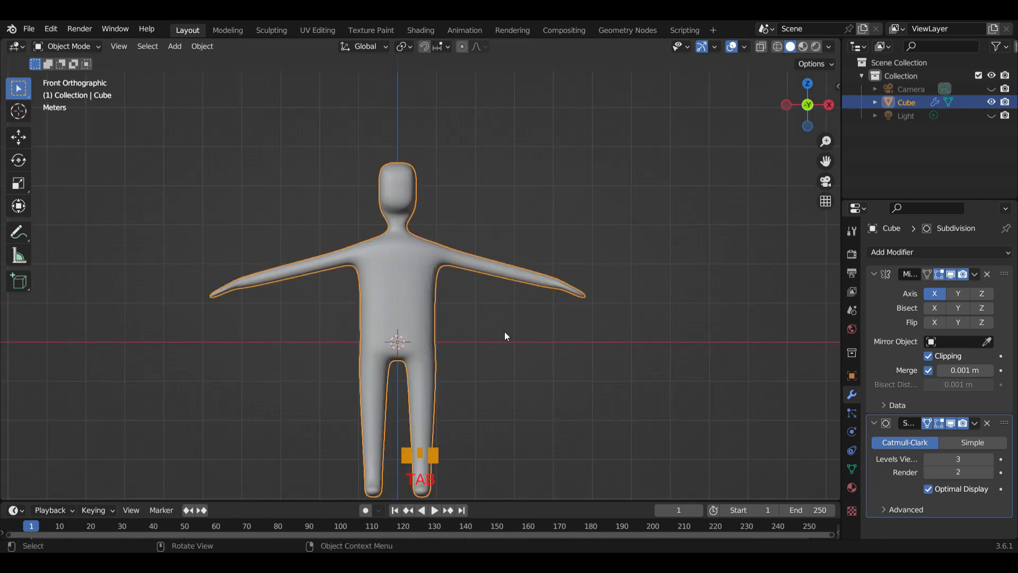
key("Tab")
scroll(420, 279, "up", 4)
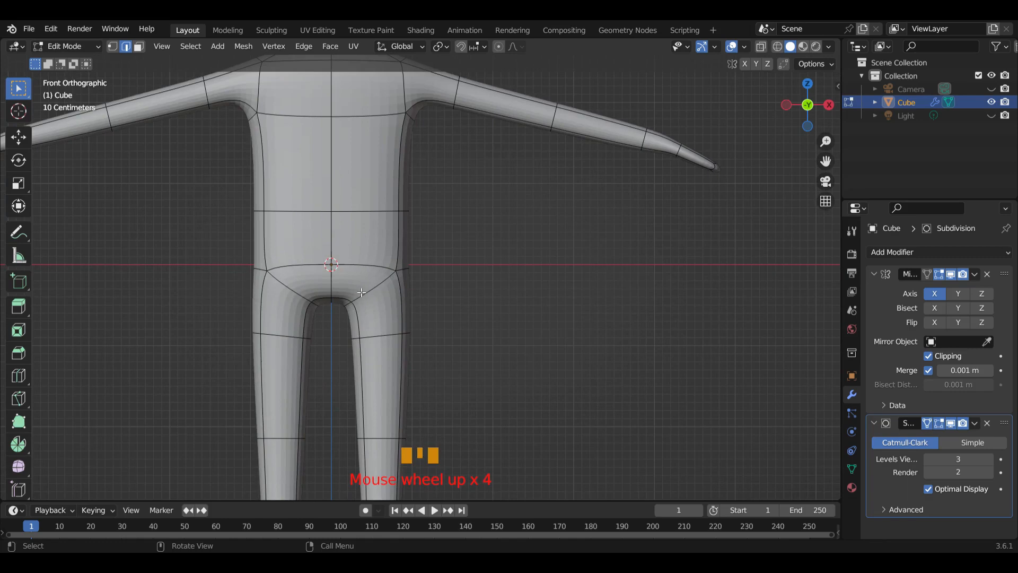
scroll(515, 293, "down", 4)
middle_click_drag(522, 357, 393, 369)
scroll(504, 398, "up", 2)
scroll(520, 396, "down", 3)
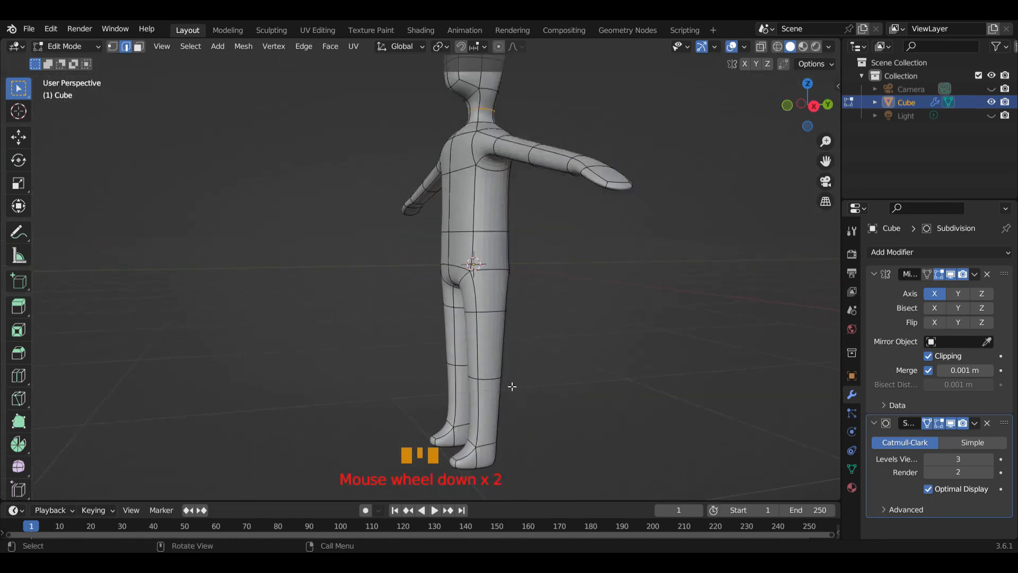
In right side view, select the edge loop at the knee and move it toward the front of the body along Y
middle_click_drag(507, 311, 526, 368)
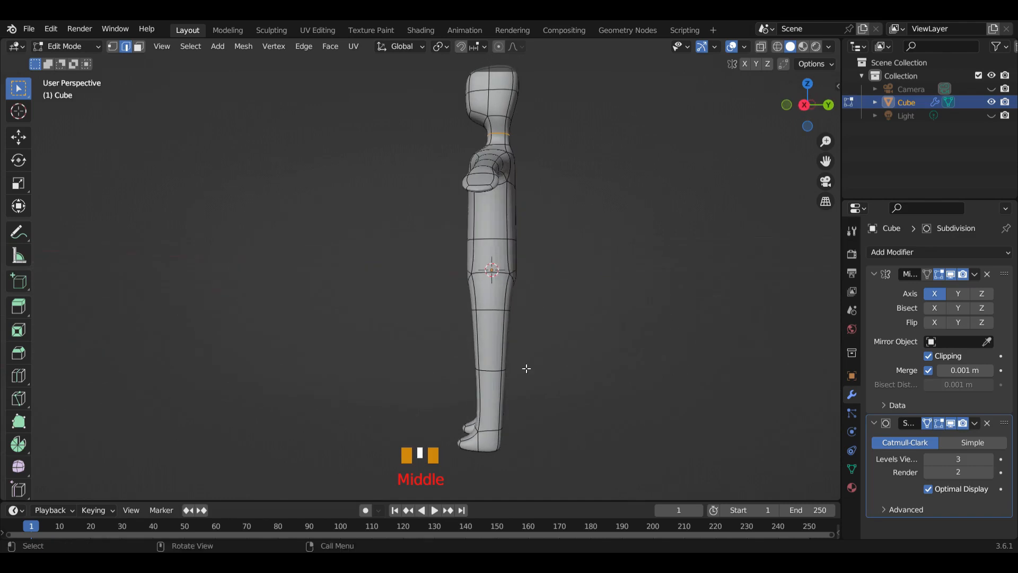
key("KP_3")
scroll(644, 382, "up", 2)
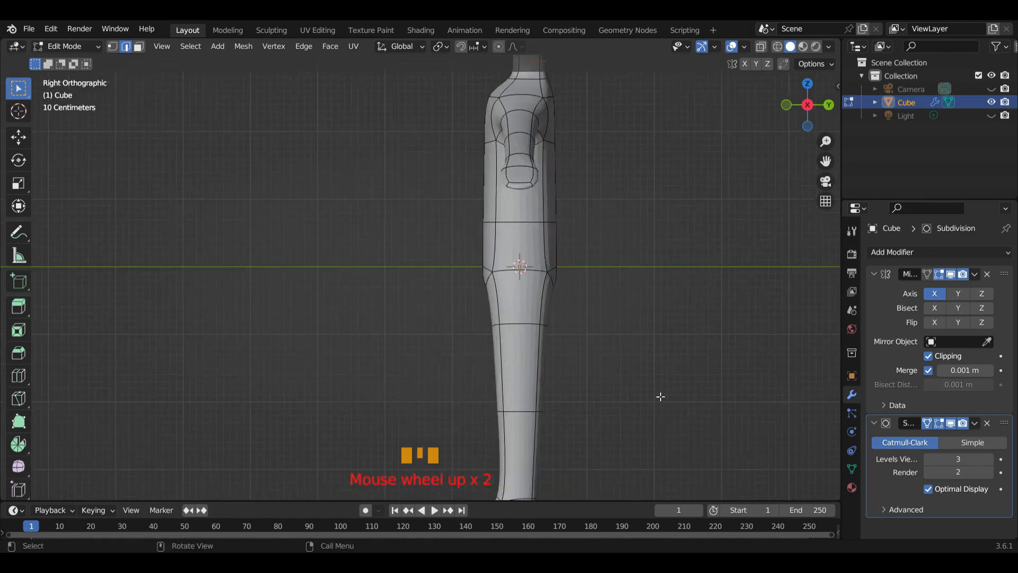
middle_click_drag(645, 380, 610, 259, "shift")
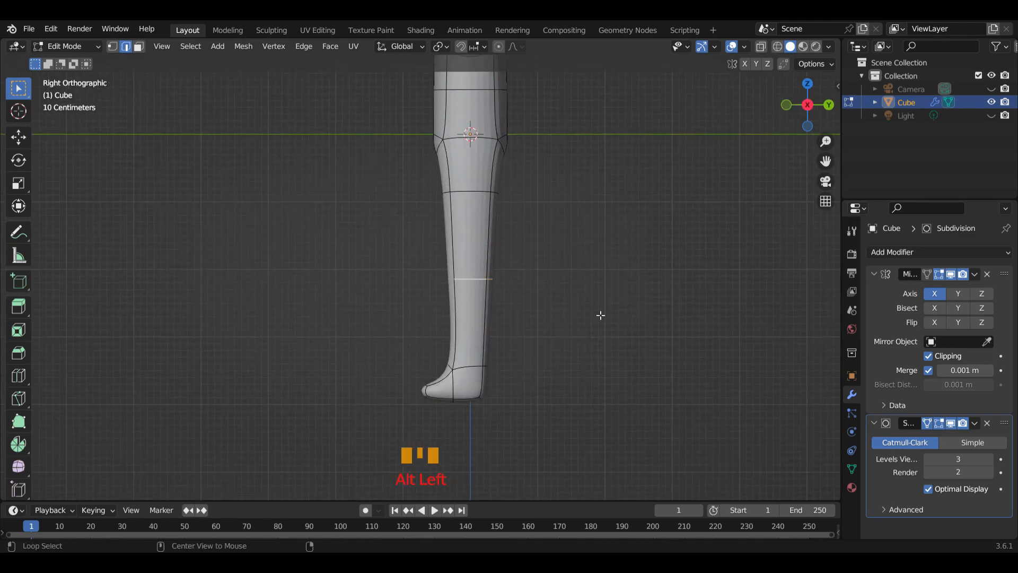
key("g")
key("y")
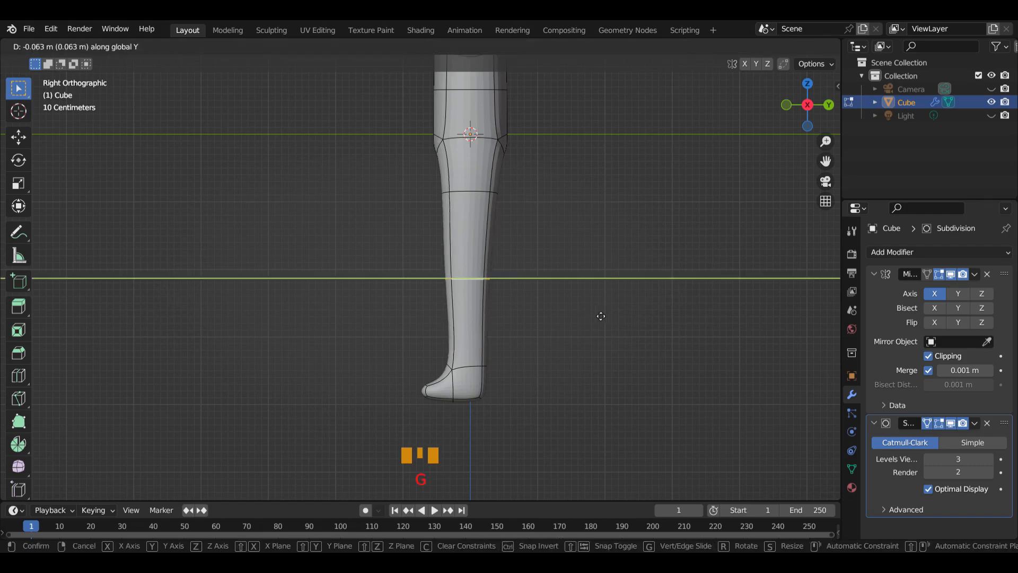
left_click(583, 316)
In front view, select the edge loop at the waist and scale it inward to narrow the torso
scroll(514, 361, "down", 2)
middle_click_drag(515, 361, 503, 288)
middle_click_drag(546, 247, 575, 301, "shift")
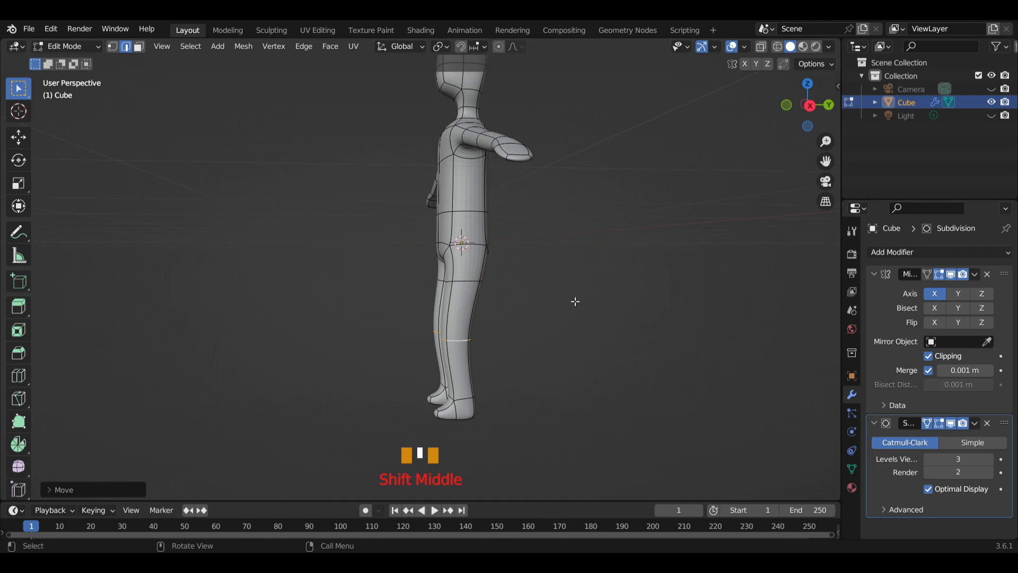
key("KP_1")
scroll(575, 301, "up", 2)
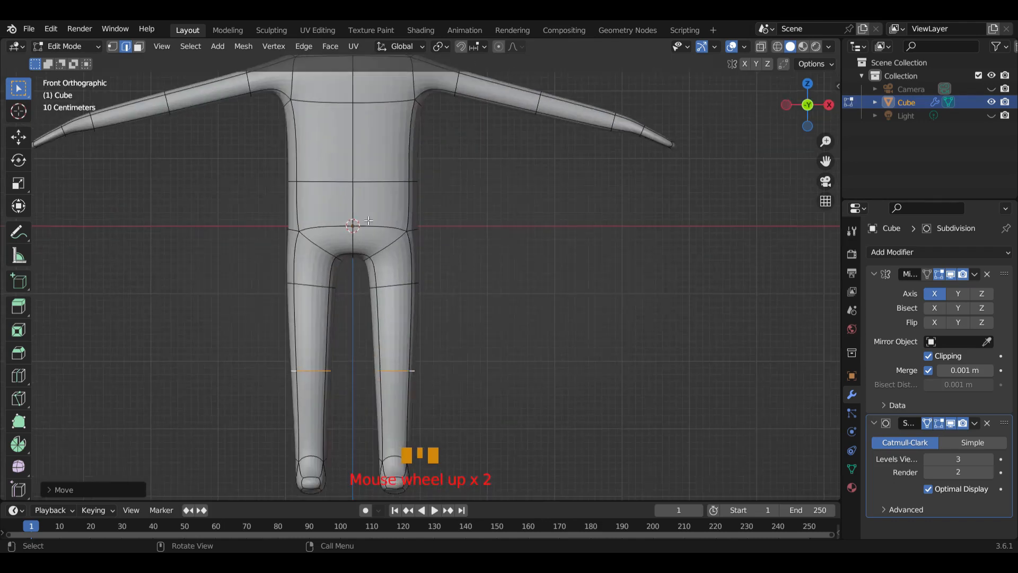
left_click(386, 185, "alt")
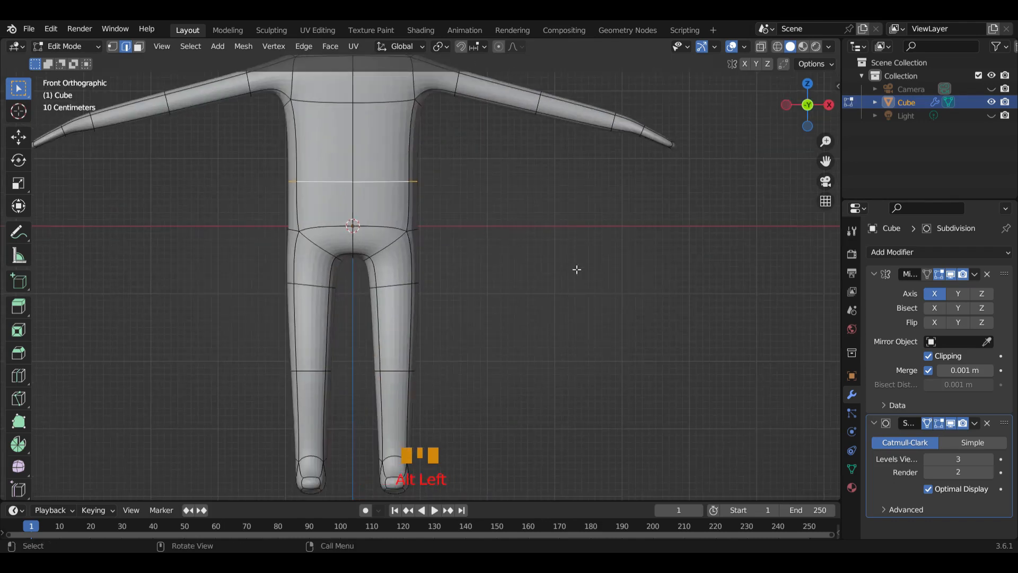
key("s")
left_click(434, 214)
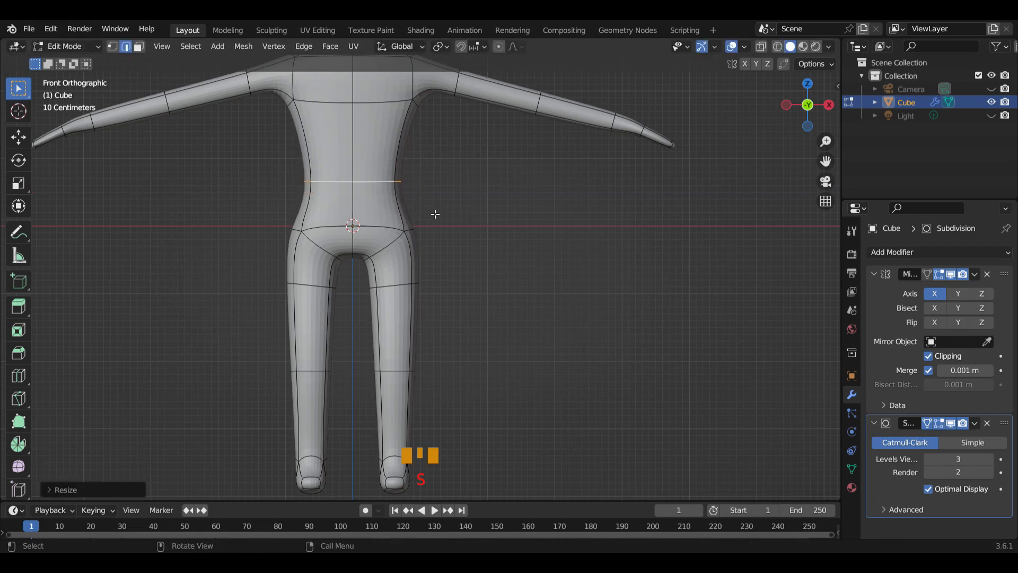
scroll(454, 213, "down", 1)
middle_click_drag(453, 221, 447, 288, "shift")
middle_click_drag(557, 280, 541, 295)
scroll(538, 287, "down", 4)
key("KP_1")
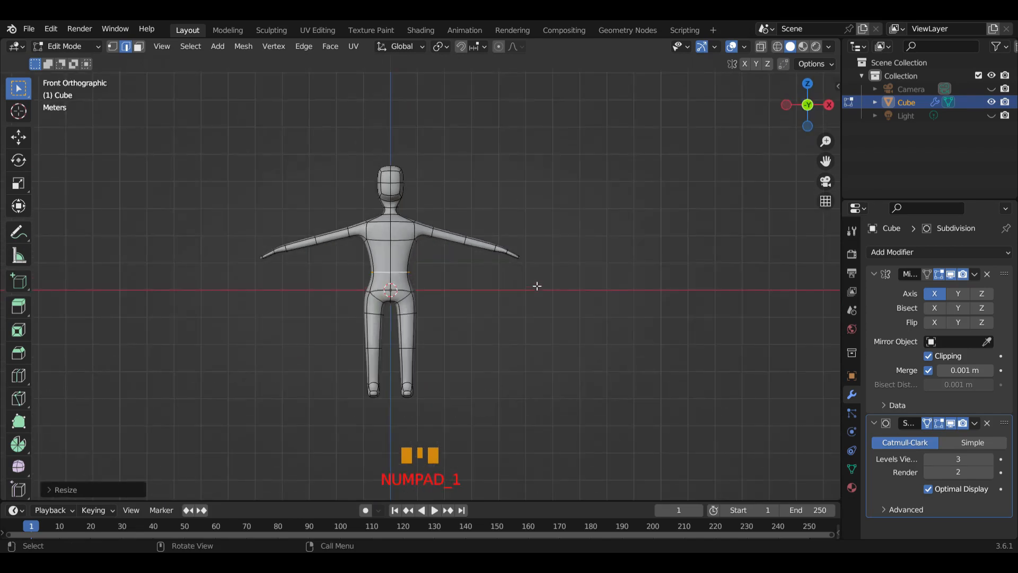
scroll(536, 285, "up", 2)
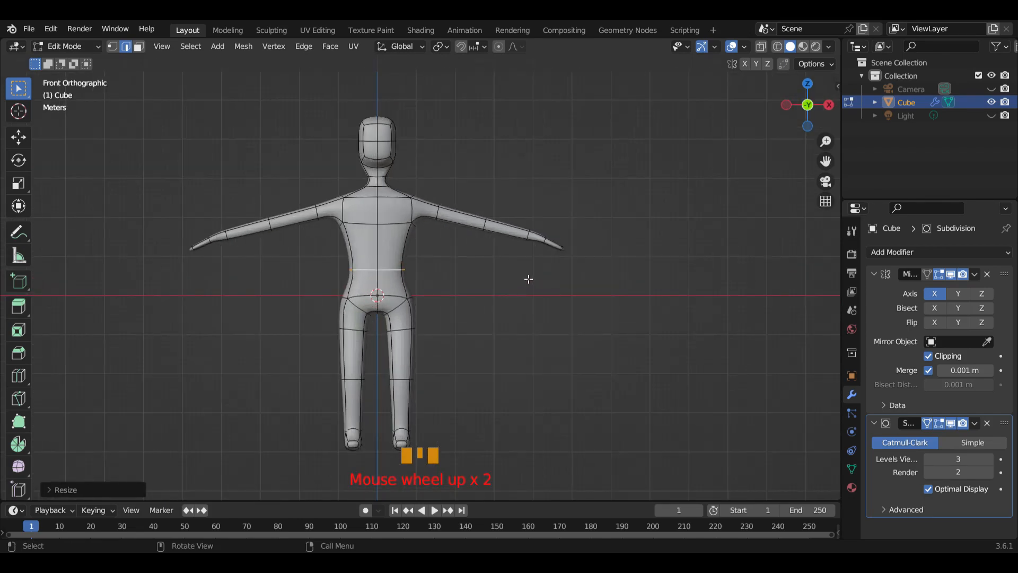